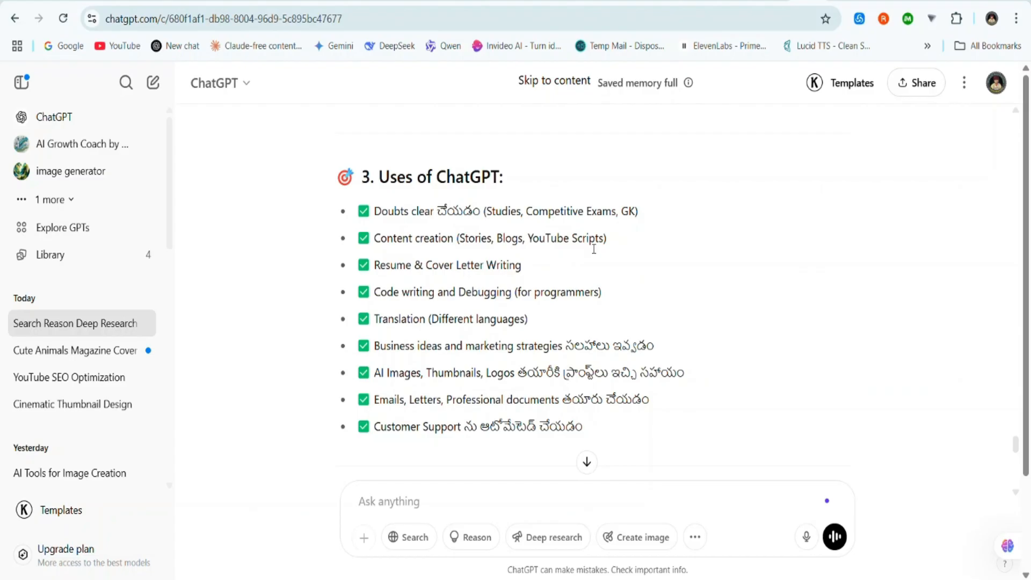
pyautogui.scroll(-5, 594, 249)
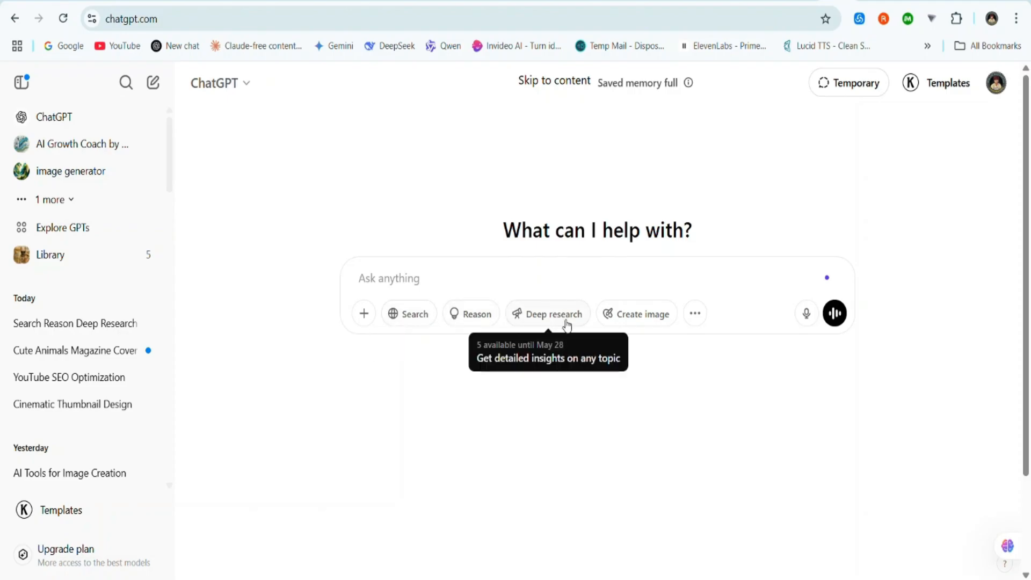
pyautogui.click(695, 315)
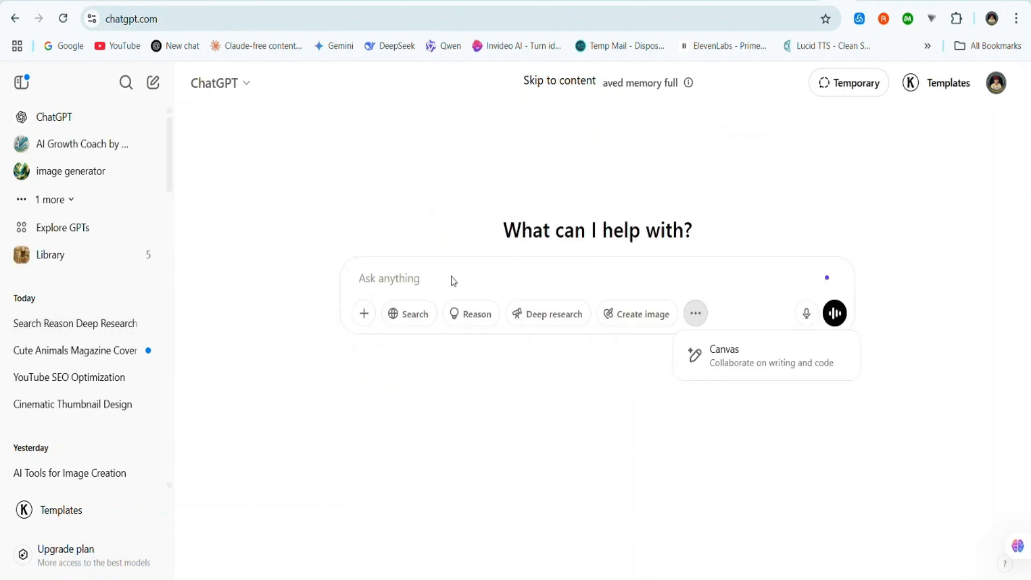
# Submit the prompt "i want best 10 ai tools which use in daily life" and read through the answer.
pyautogui.click(433, 277)
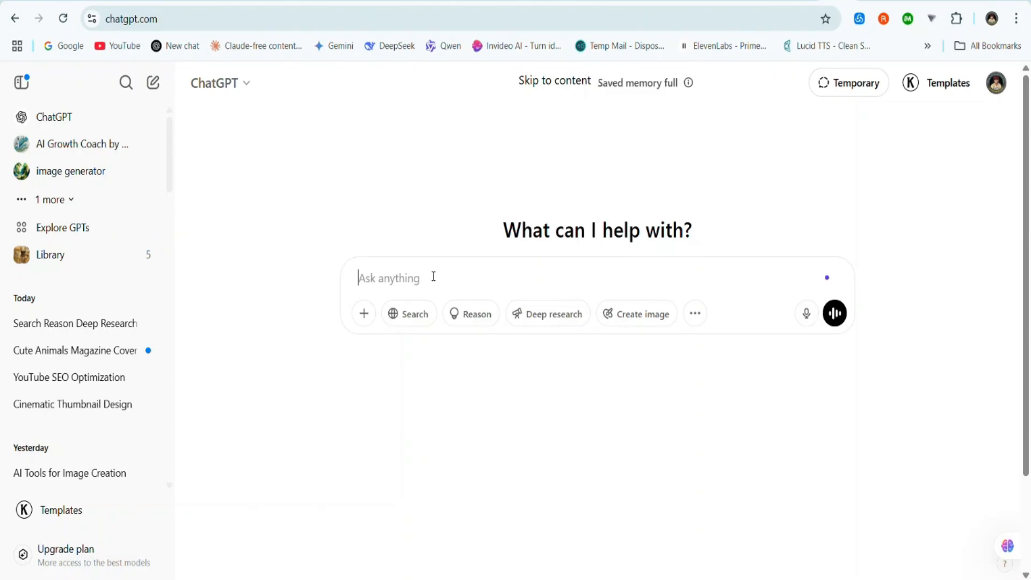
pyautogui.write('i want best 10 ai tools which use in daily life')
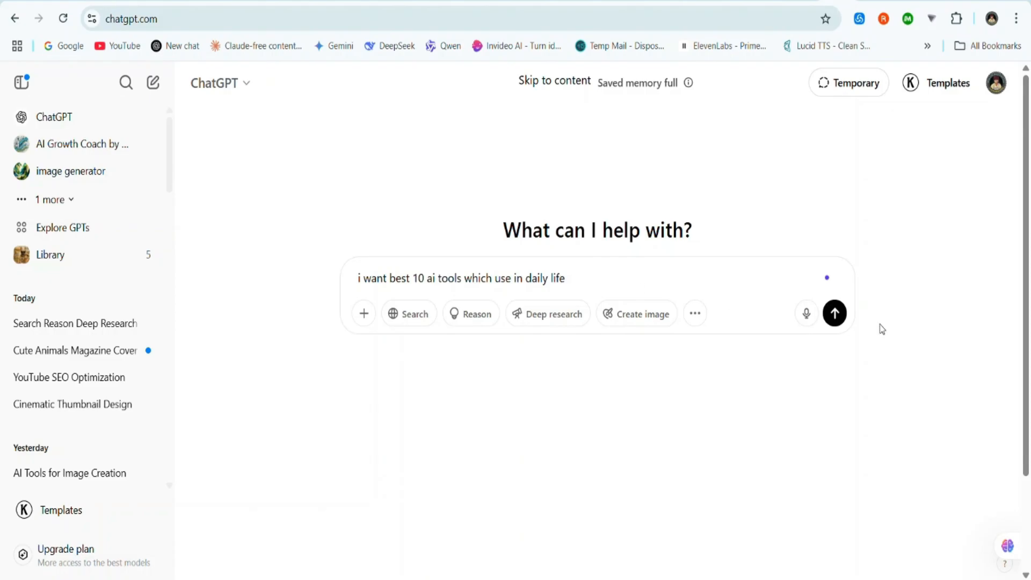
pyautogui.click(834, 315)
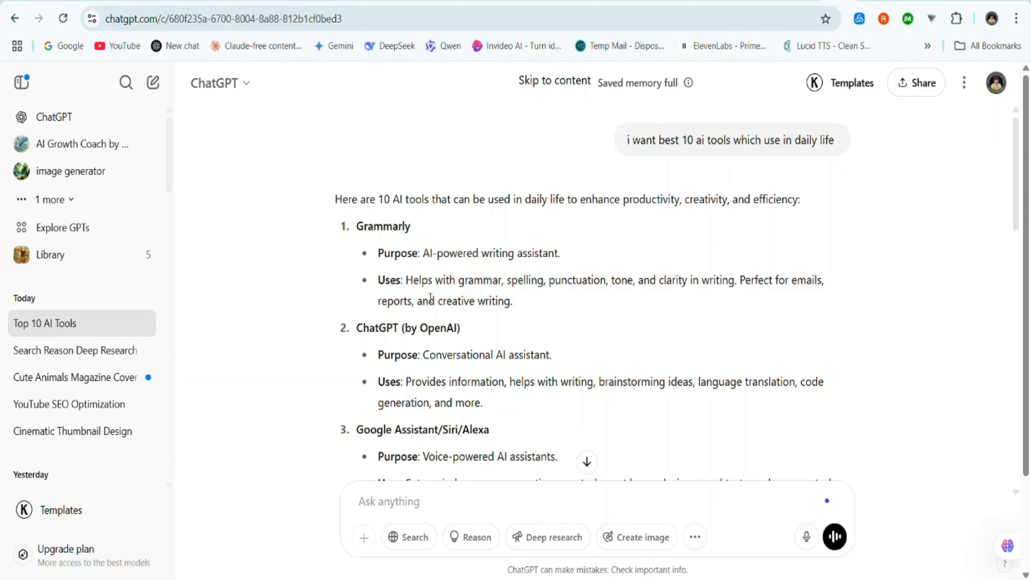
pyautogui.scroll(-5, 431, 298)
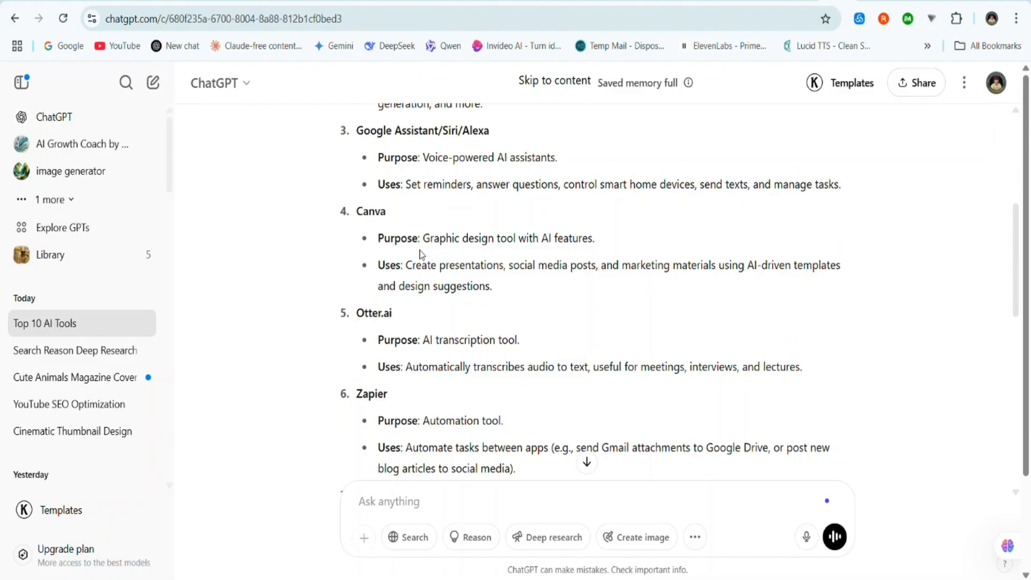
pyautogui.scroll(6, 449, 346)
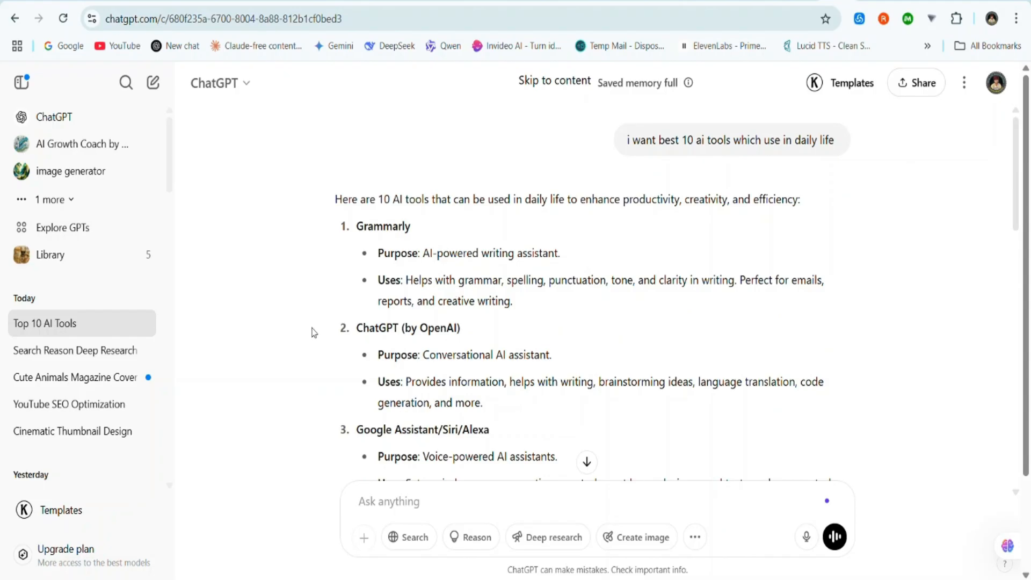
pyautogui.scroll(-5, 431, 325)
pyautogui.scroll(-6, 431, 327)
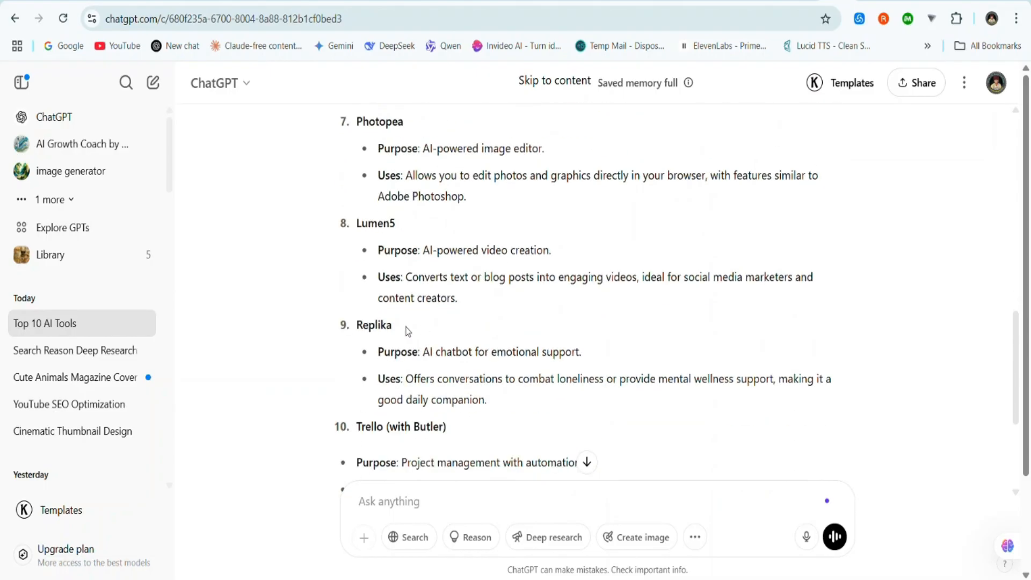
pyautogui.scroll(1, 520, 416)
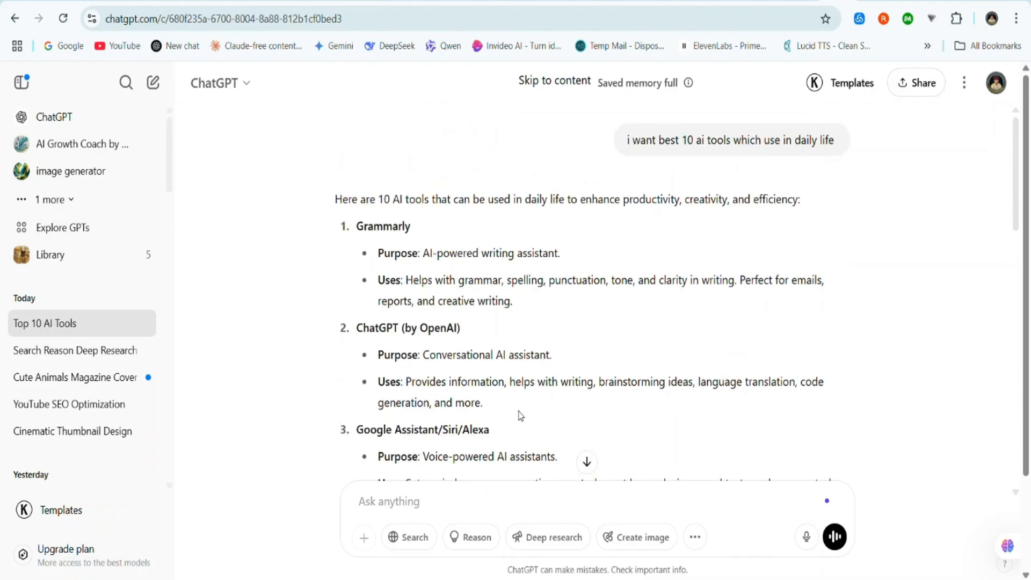
# Submit the prompt "explain indian freedom fight in simple telugu" in the same chat and review the answer.
pyautogui.click(457, 506)
pyautogui.write('explain indian freedom fight in simple telugu')
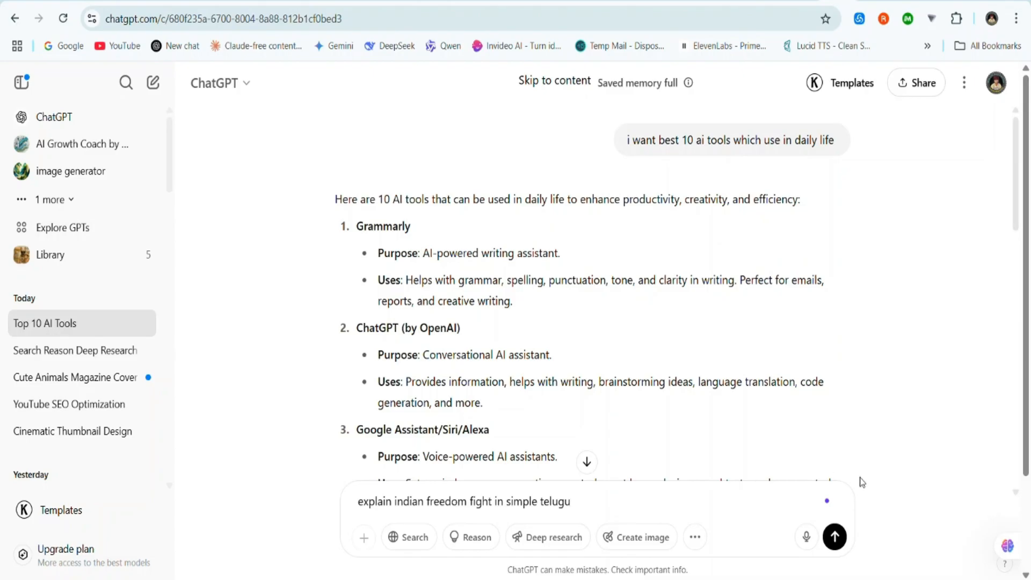
pyautogui.click(834, 537)
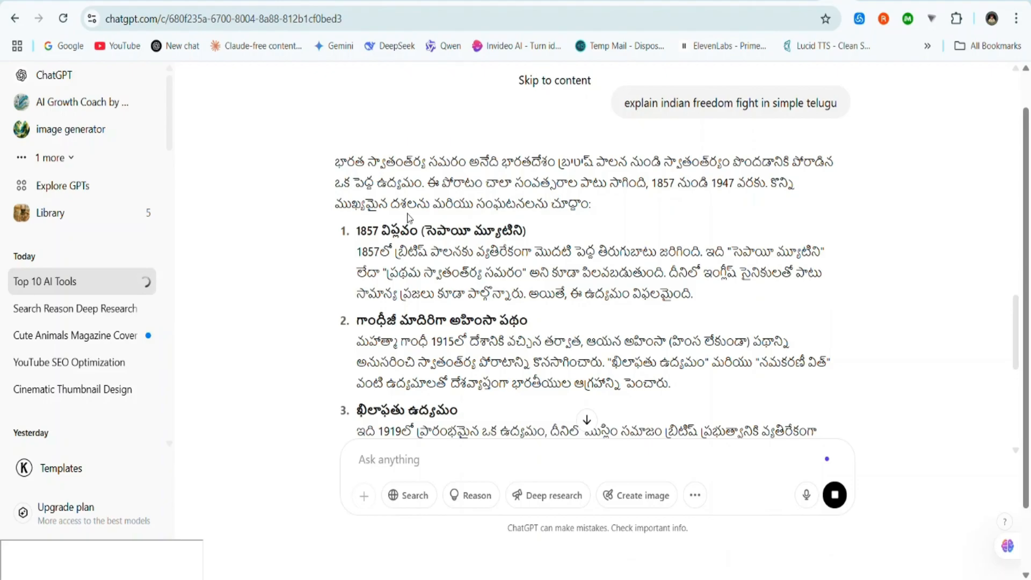
pyautogui.scroll(-8, 408, 215)
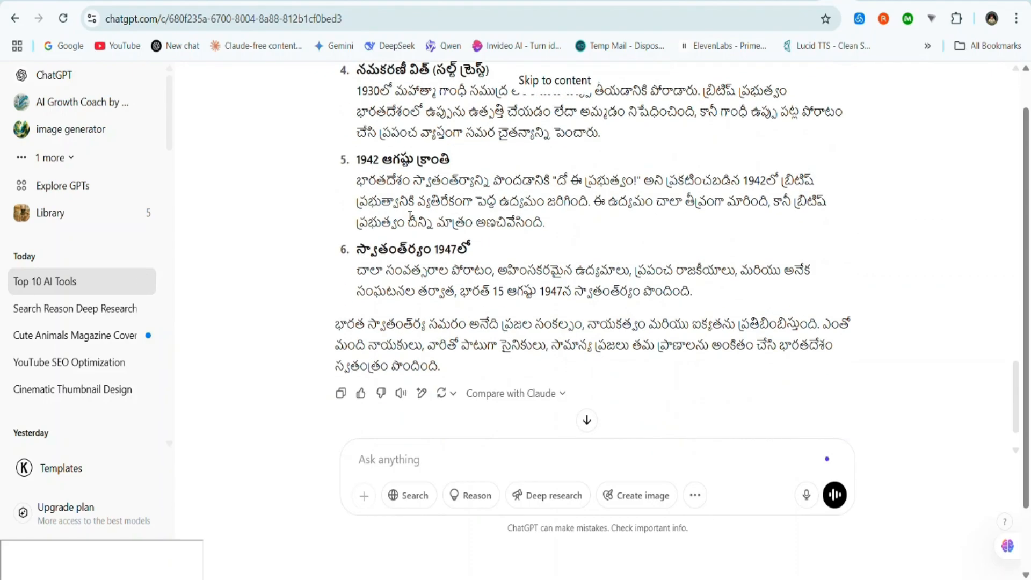
pyautogui.scroll(10, 417, 290)
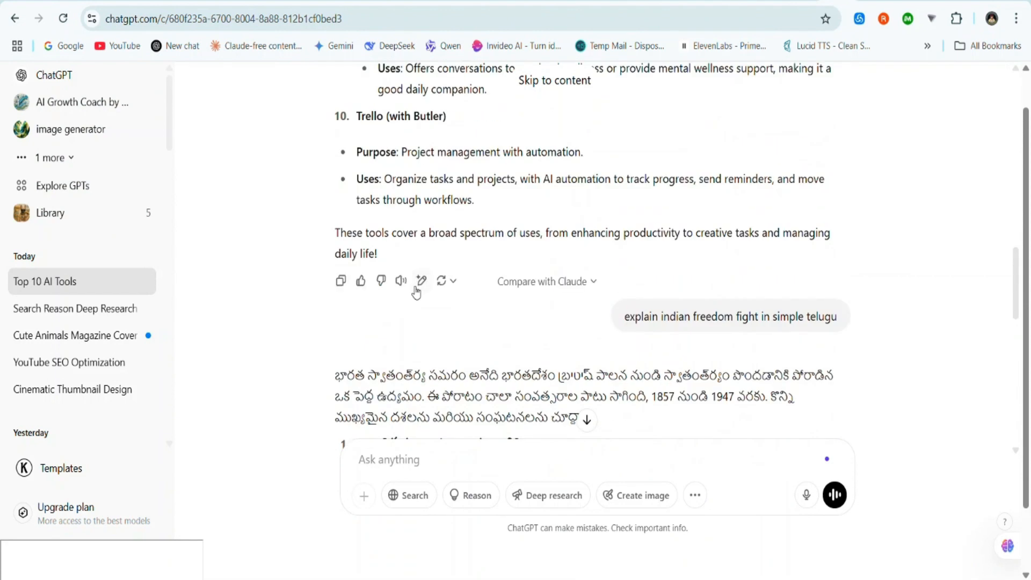
pyautogui.scroll(10, 416, 293)
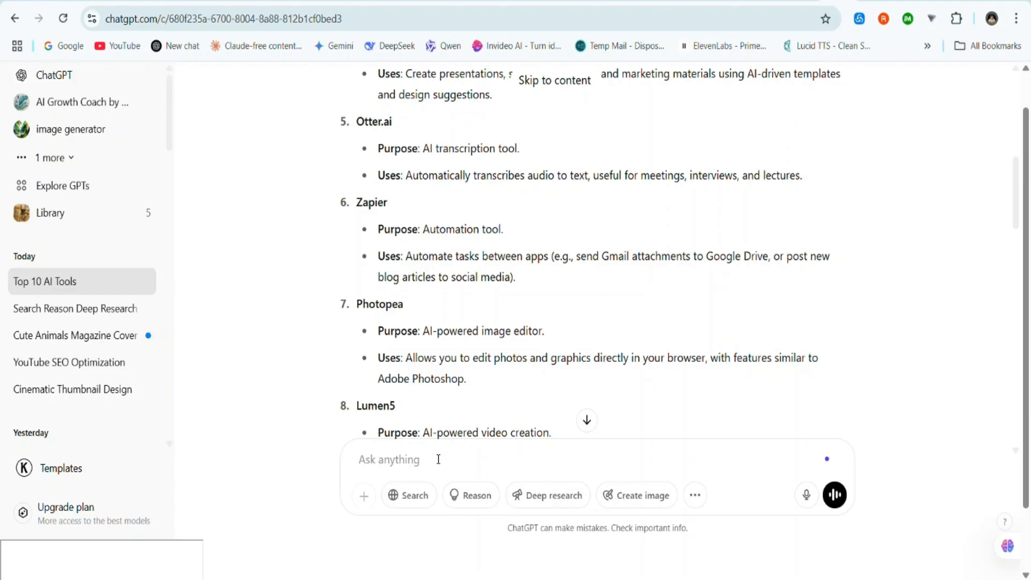
# Submit the prompt "prepare ppt for AI" in the same chat and read through the slide outline.
pyautogui.write('prepare ppt for')
pyautogui.press('capslock')
pyautogui.write('AI')
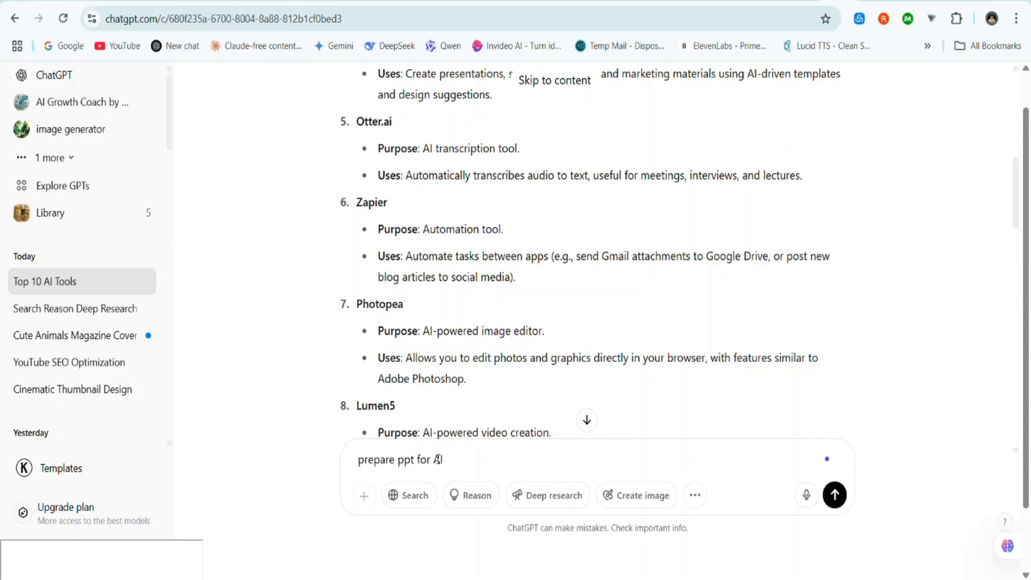
pyautogui.press('Return')
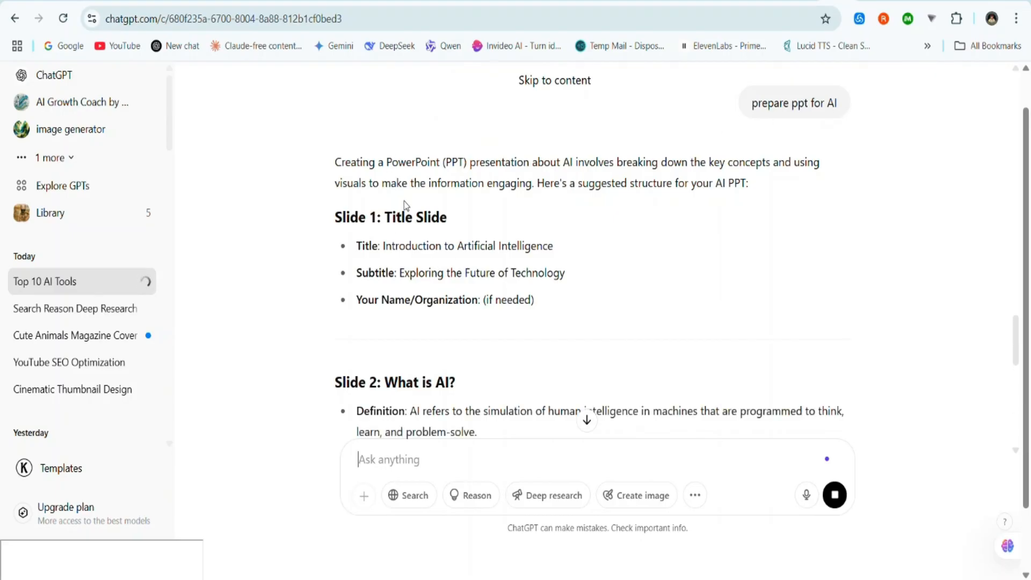
pyautogui.scroll(-12, 404, 201)
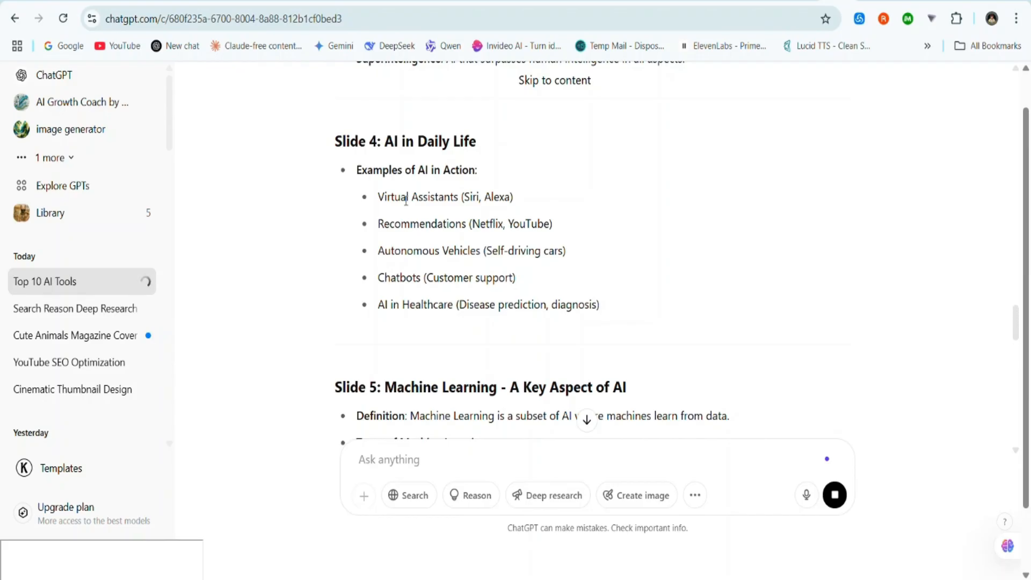
pyautogui.scroll(10, 406, 201)
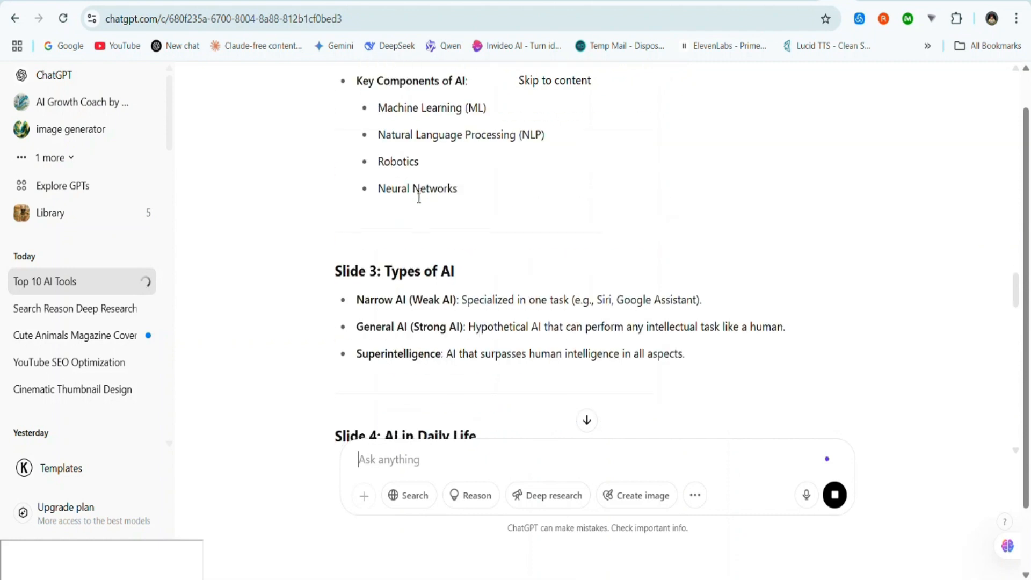
pyautogui.scroll(-20, 418, 263)
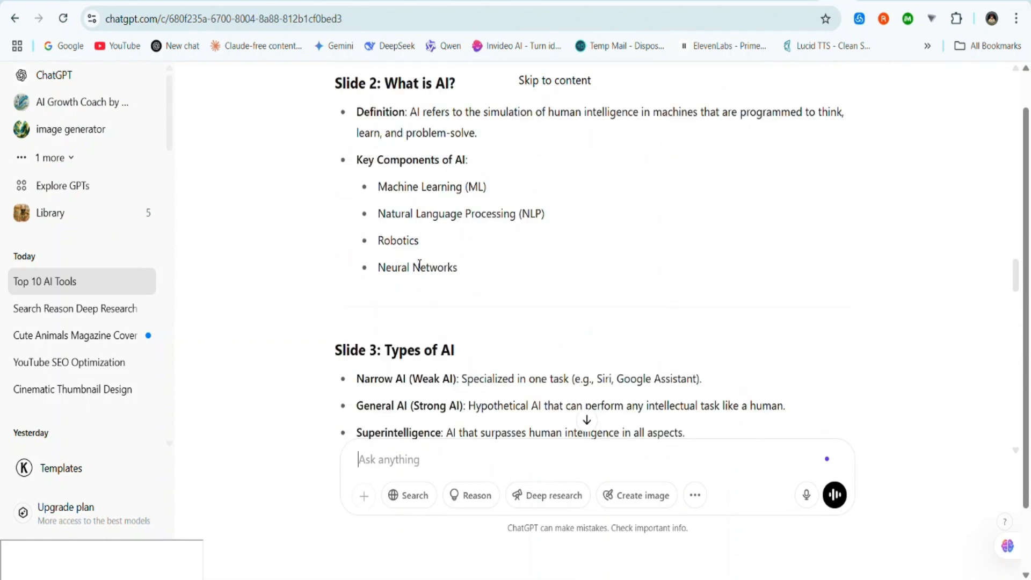
pyautogui.scroll(-10, 420, 265)
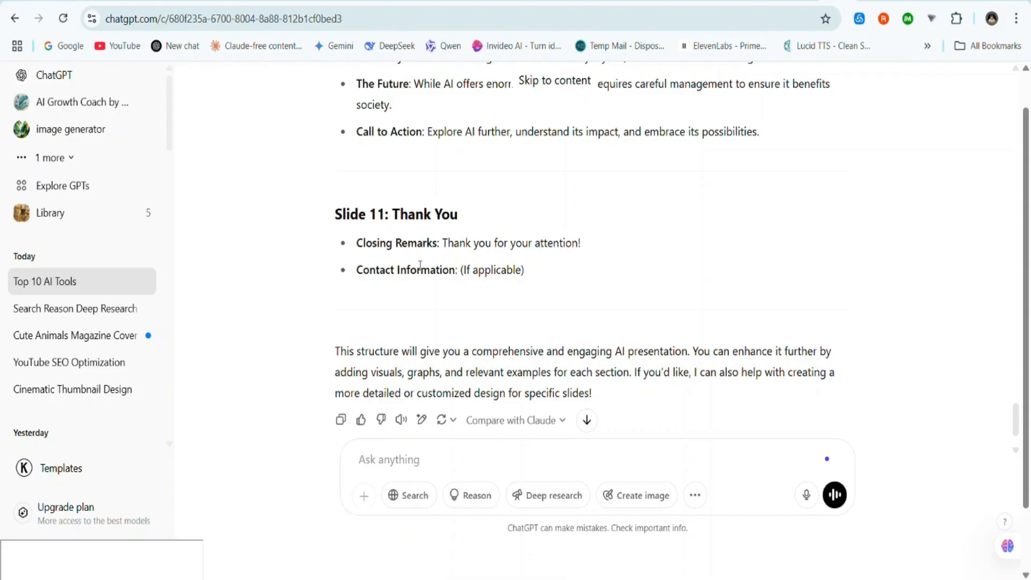
pyautogui.scroll(10, 419, 264)
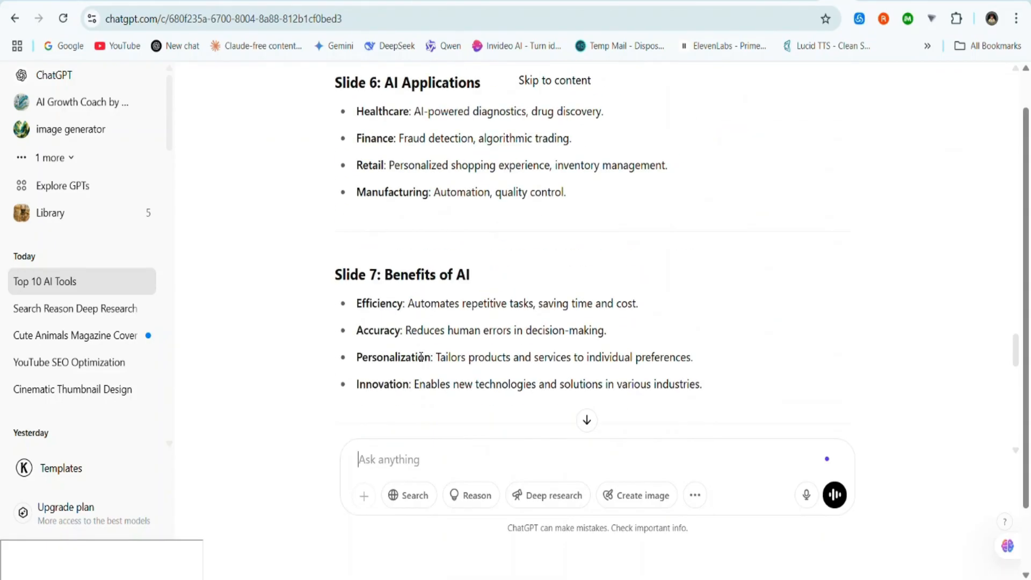
# Start a new chat and open Google in a new browser tab.
pyautogui.hotkey('ctrl', 'shift', 'o')
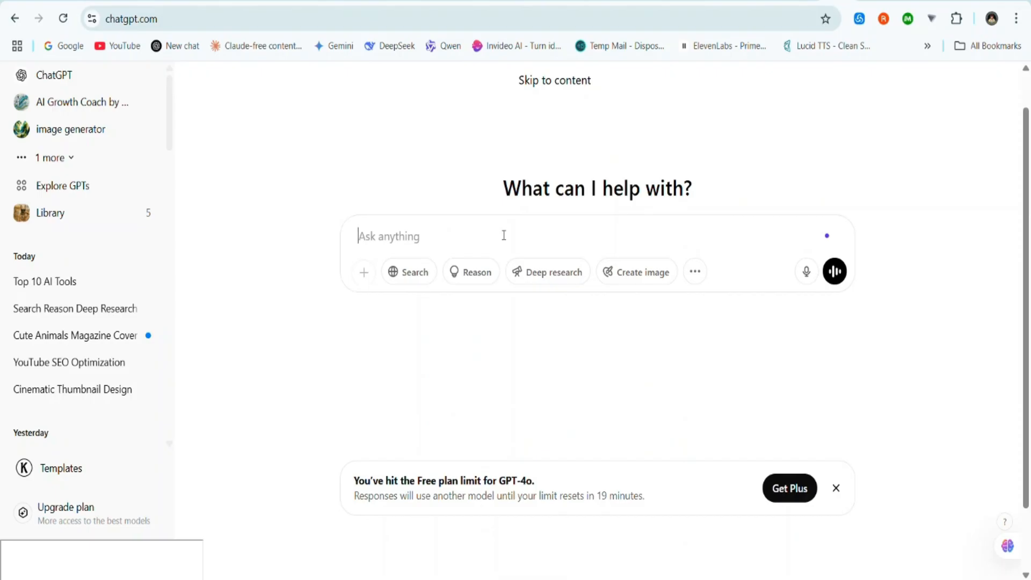
pyautogui.hotkey('ctrl', 't')
pyautogui.click(64, 46)
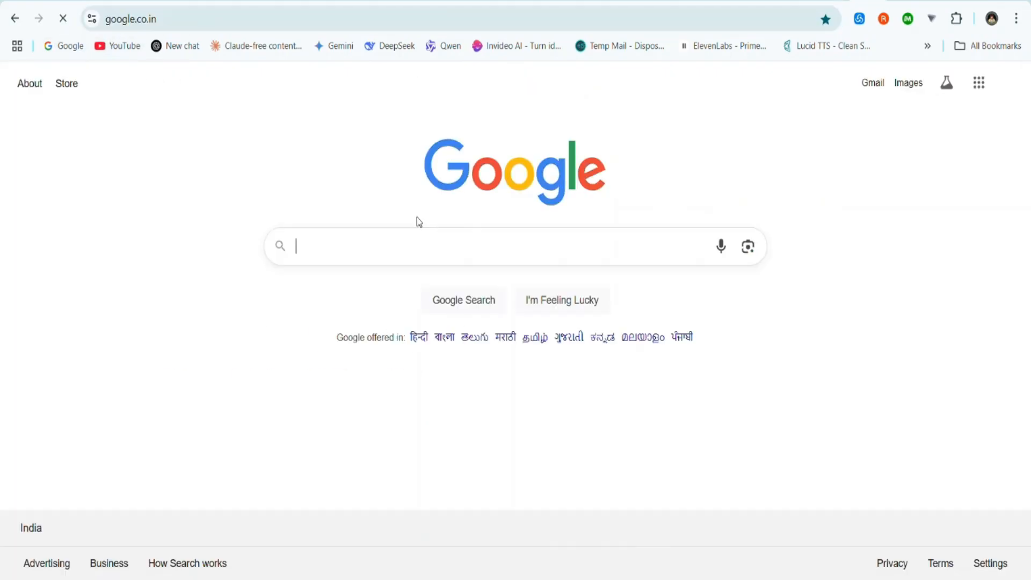
# Search Google for "aiprm chatgpt chrome extension" and open the Chrome Web Store page of AIPRM for ChatGPT.
pyautogui.write('AIPRM')
pyautogui.click(380, 275)
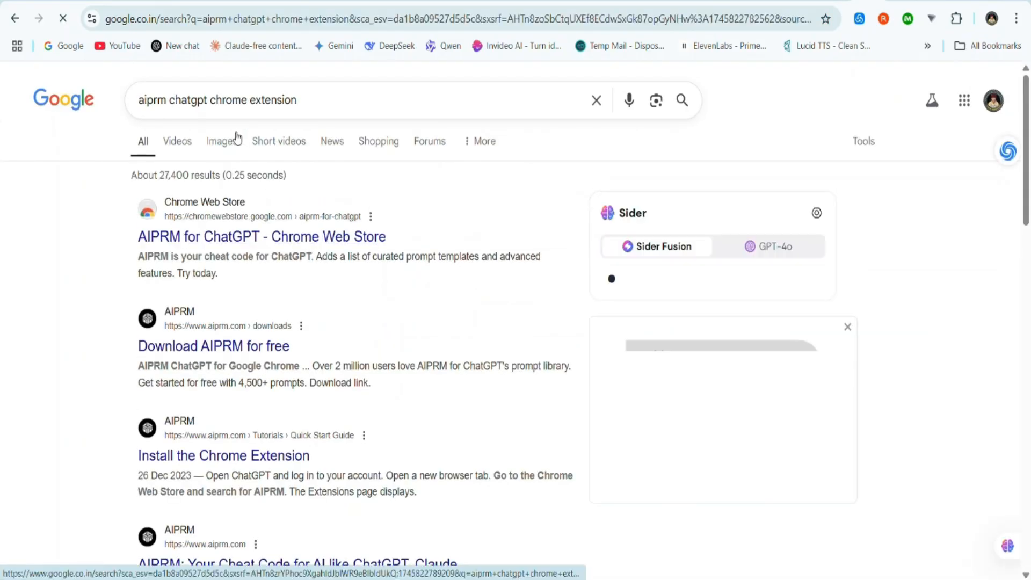
pyautogui.click(279, 242)
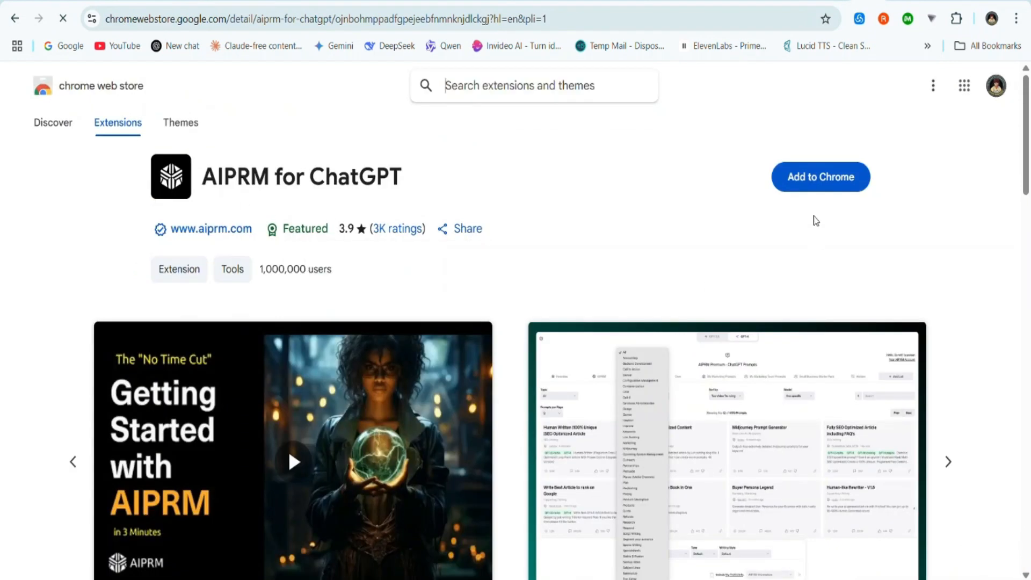
# Add the AIPRM for ChatGPT extension to Chrome and enable its features on ChatGPT.com.
pyautogui.click(817, 187)
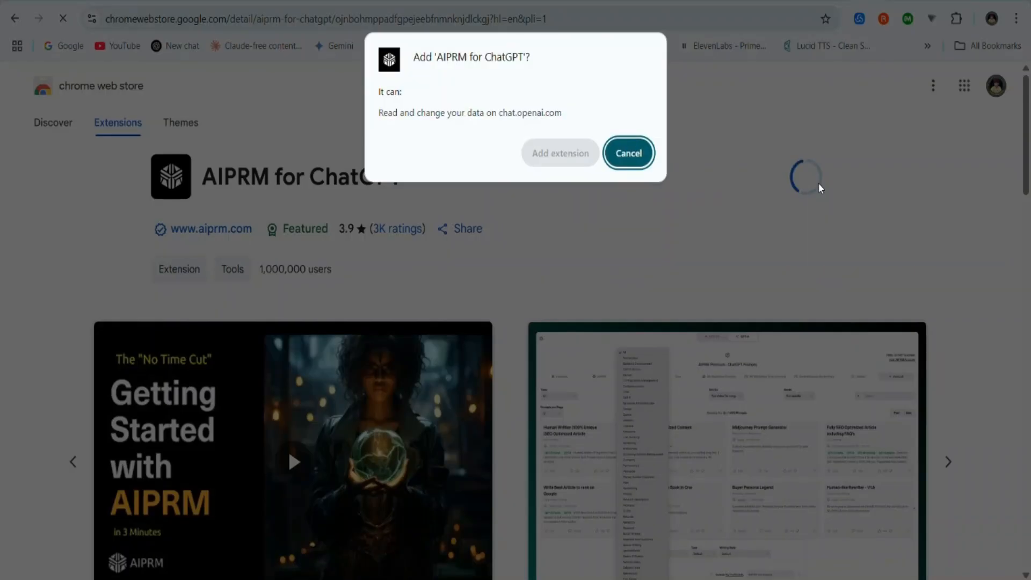
pyautogui.click(542, 156)
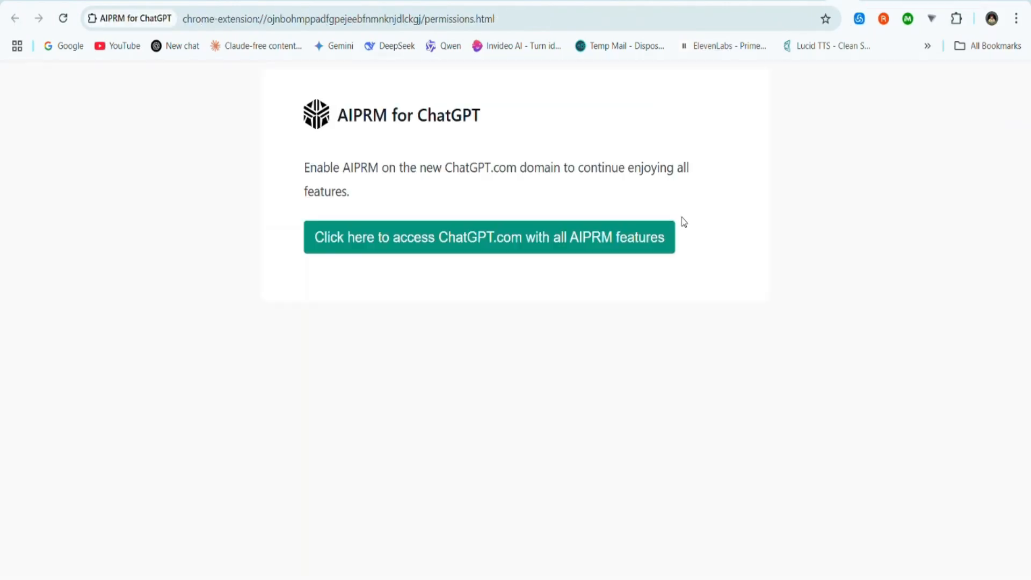
pyautogui.click(569, 244)
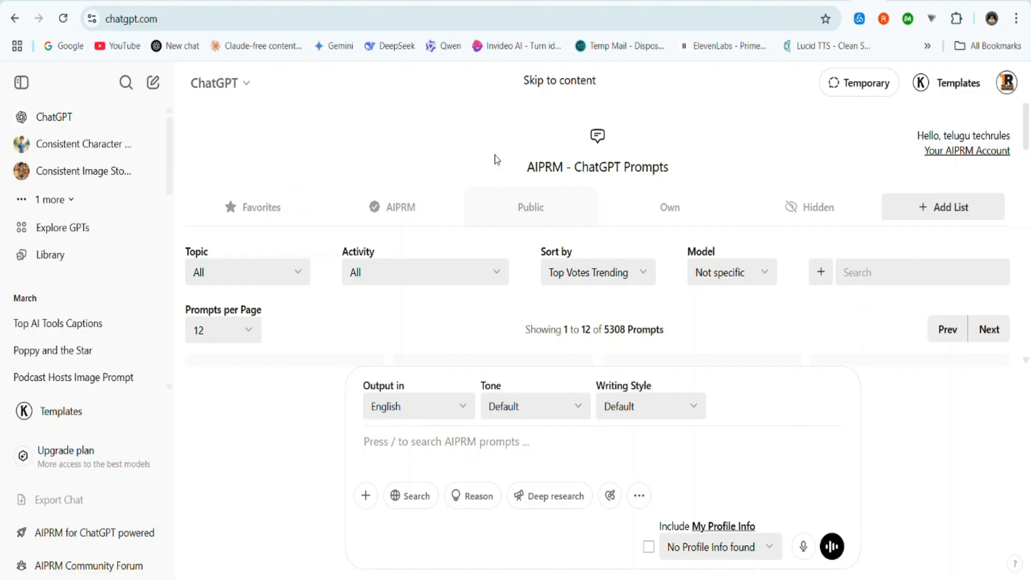
# Browse the public AIPRM prompts and select the "Write a Complete Book in One Click" template.
pyautogui.scroll(-1, 546, 275)
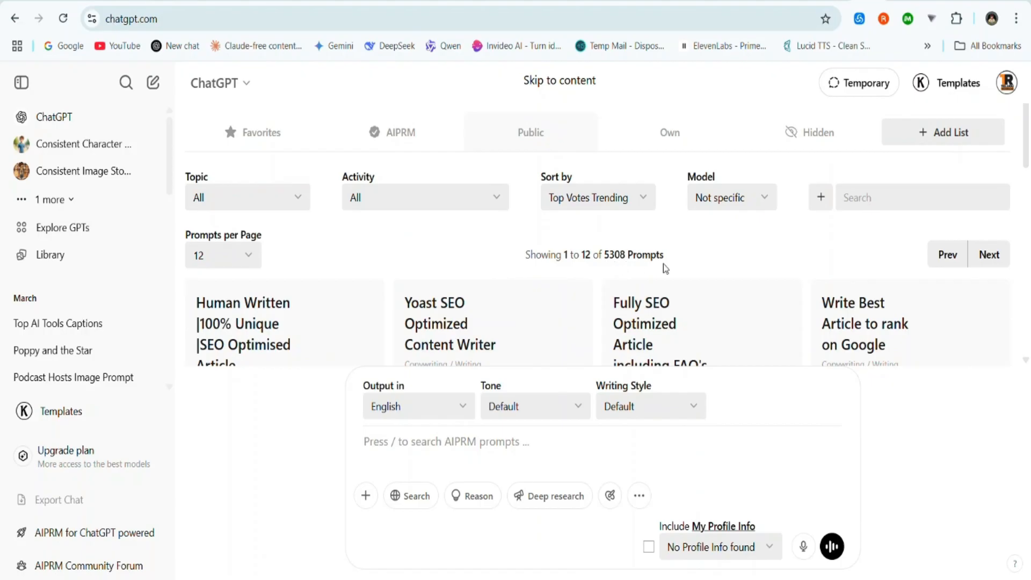
pyautogui.scroll(1, 432, 266)
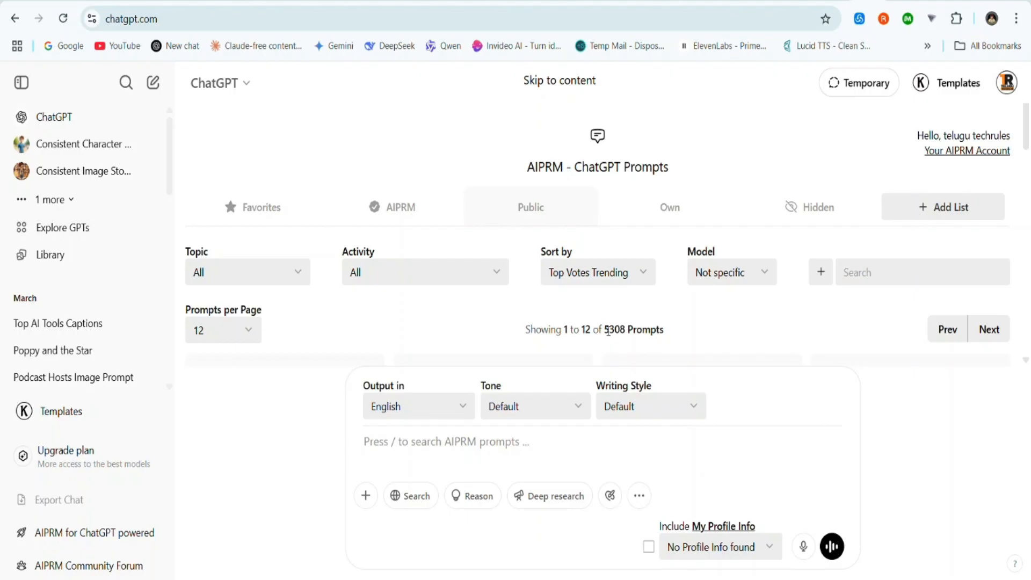
pyautogui.scroll(-5, 389, 242)
pyautogui.scroll(-3, 391, 235)
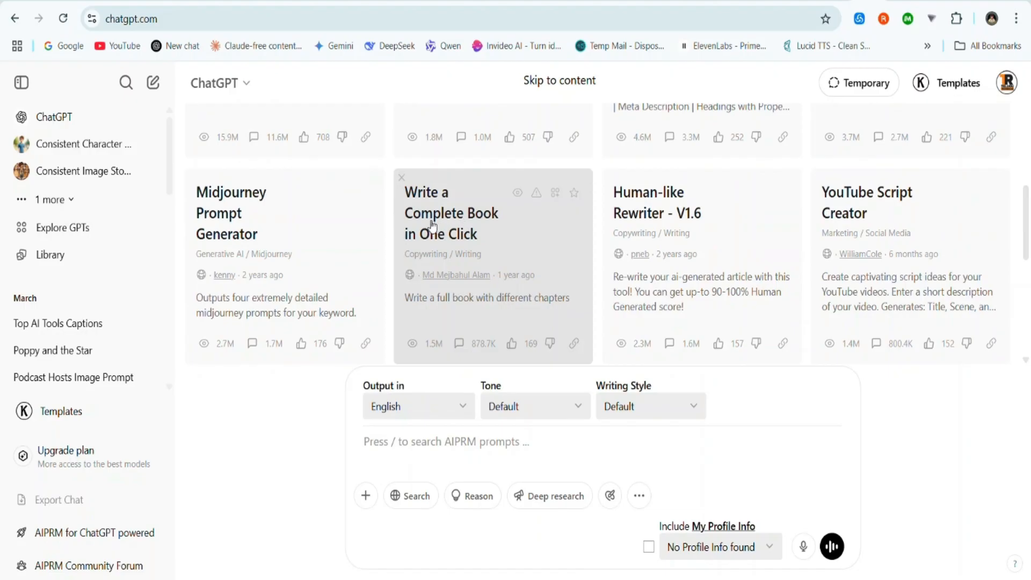
pyautogui.click(459, 233)
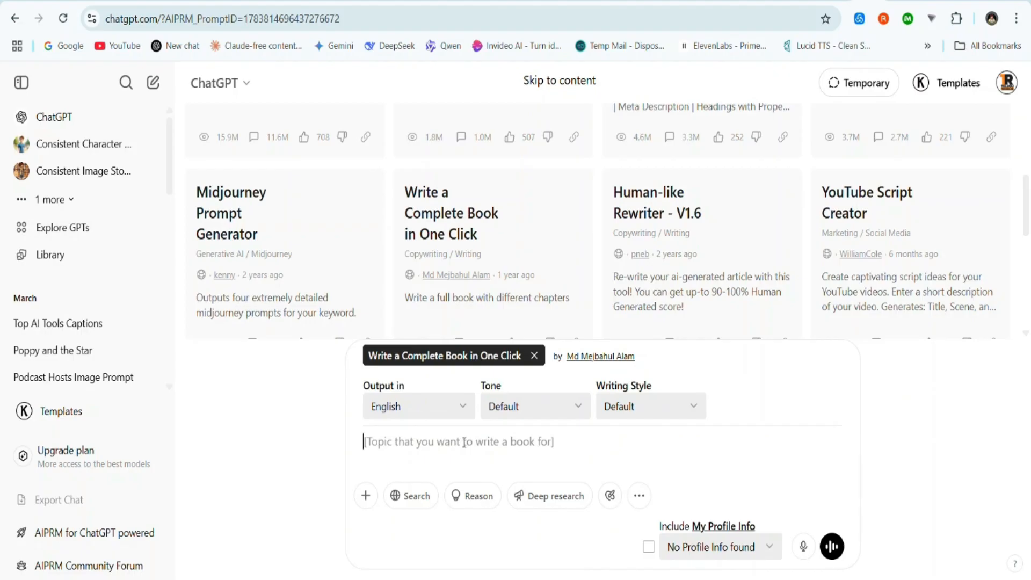
# Submit AI as the book topic and answer the keyword question with "Artificial Intelligence,".
pyautogui.write('AI')
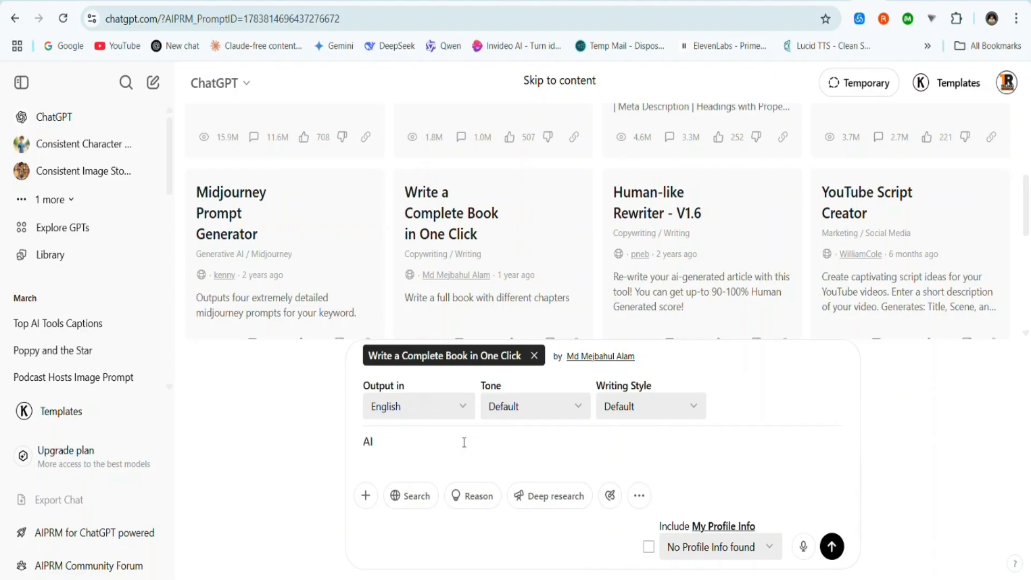
pyautogui.click(830, 545)
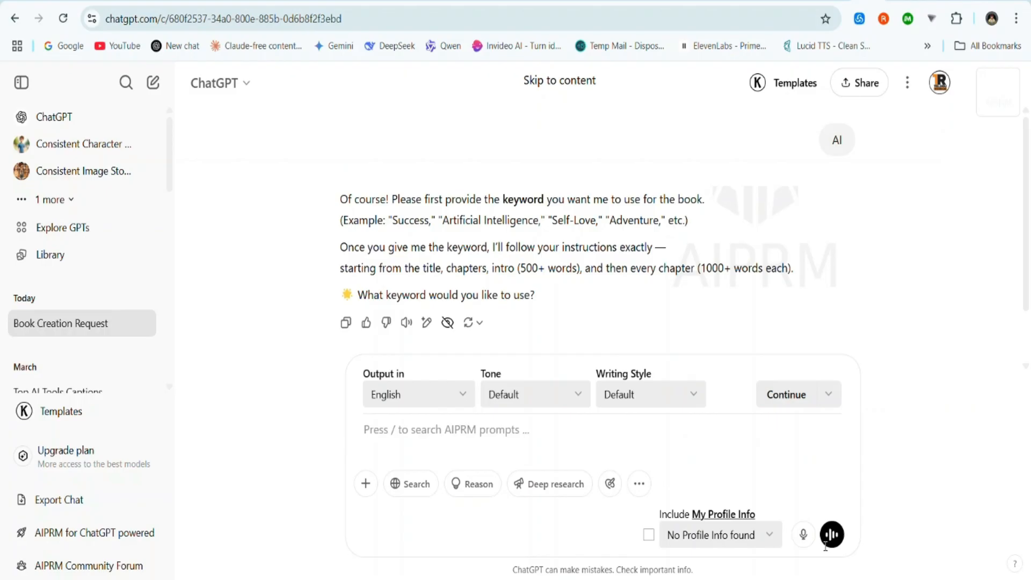
pyautogui.write('"Artificial Intelligence,')
pyautogui.press('Return')
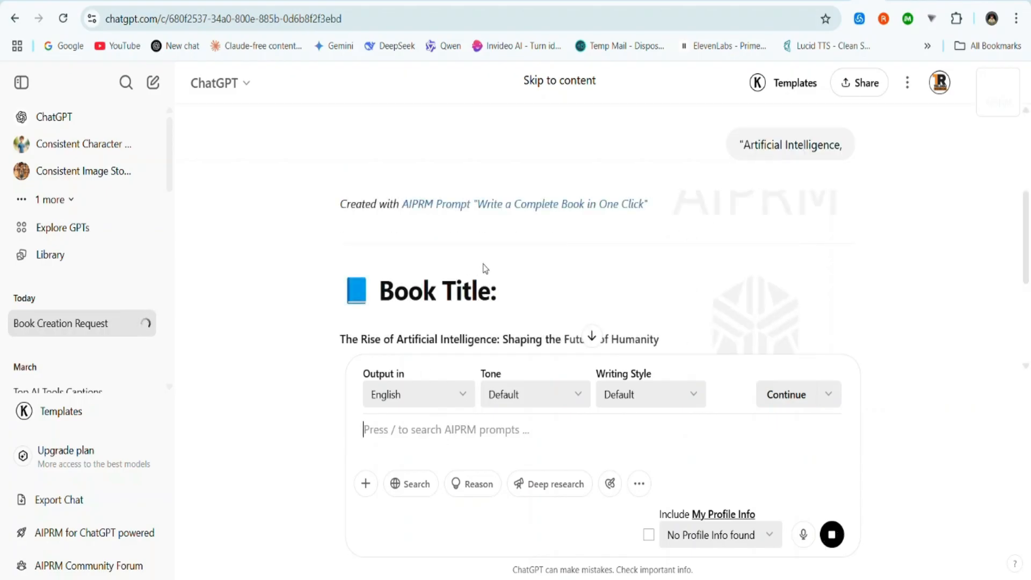
# Review the generated book's title, chapter list, introduction and Chapter 1 text.
pyautogui.scroll(-1, 431, 188)
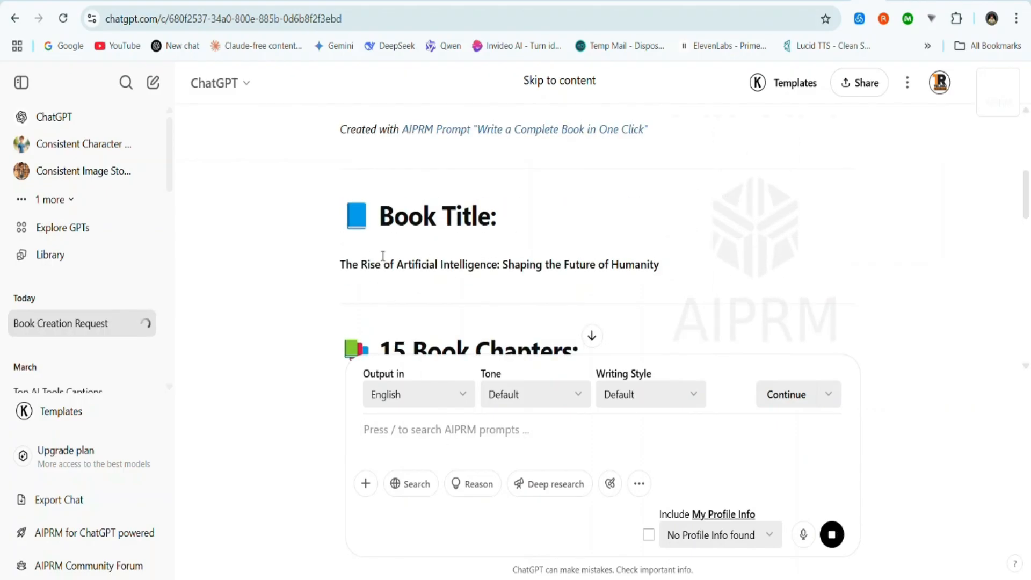
pyautogui.scroll(-4, 582, 264)
pyautogui.scroll(-7, 444, 247)
pyautogui.scroll(-4, 430, 274)
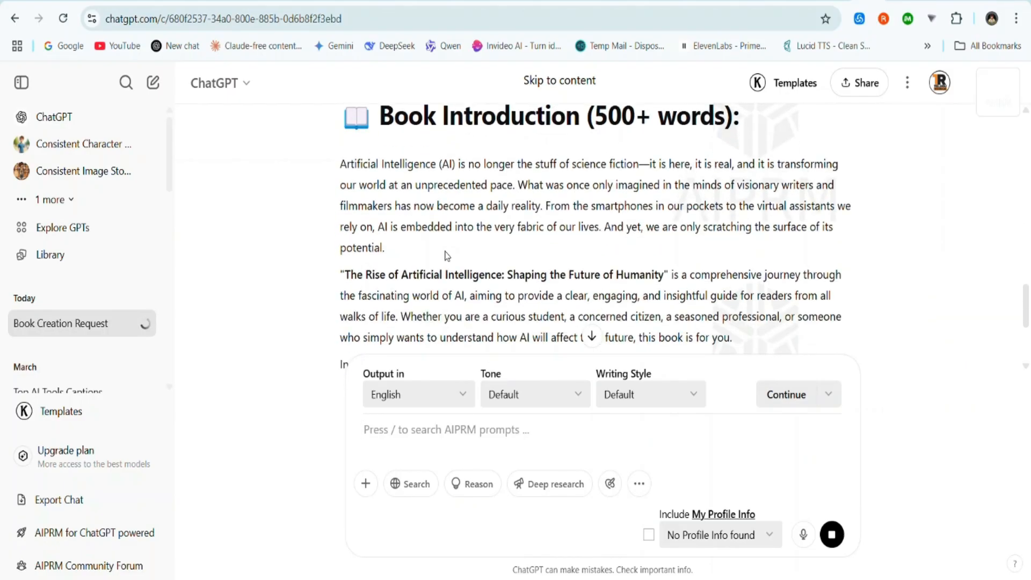
pyautogui.scroll(3, 463, 221)
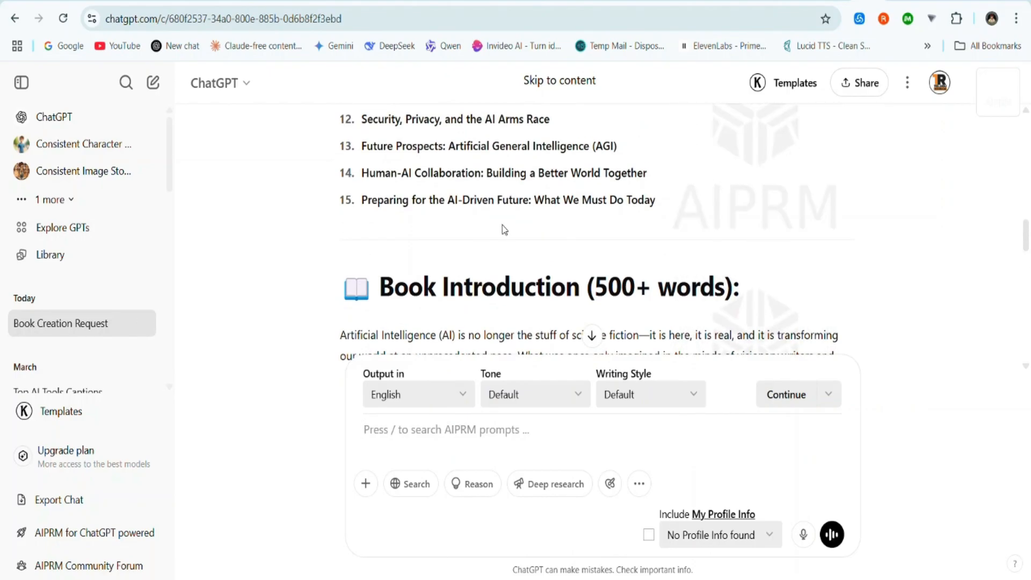
pyautogui.scroll(-3, 504, 228)
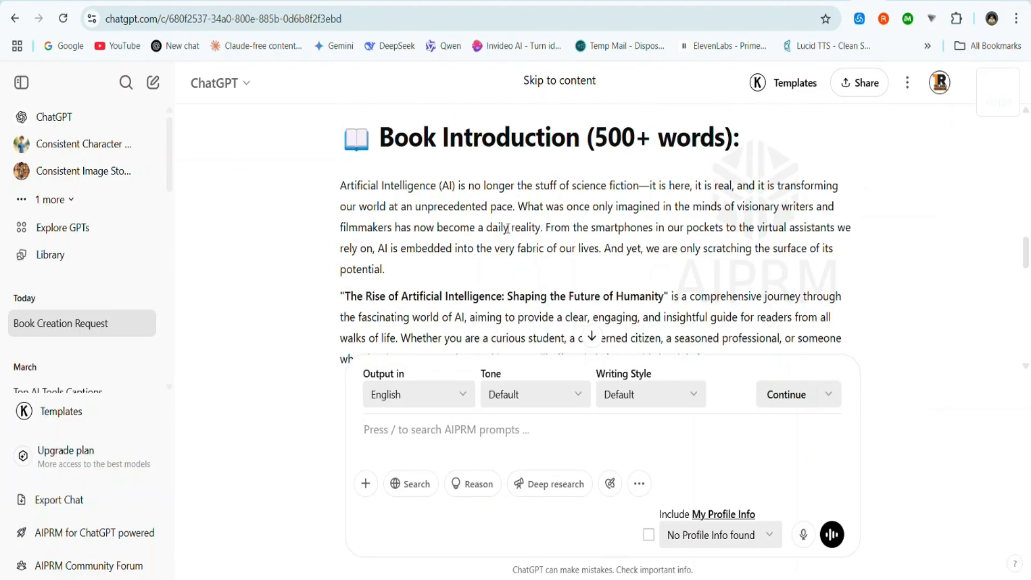
pyautogui.scroll(-3, 507, 229)
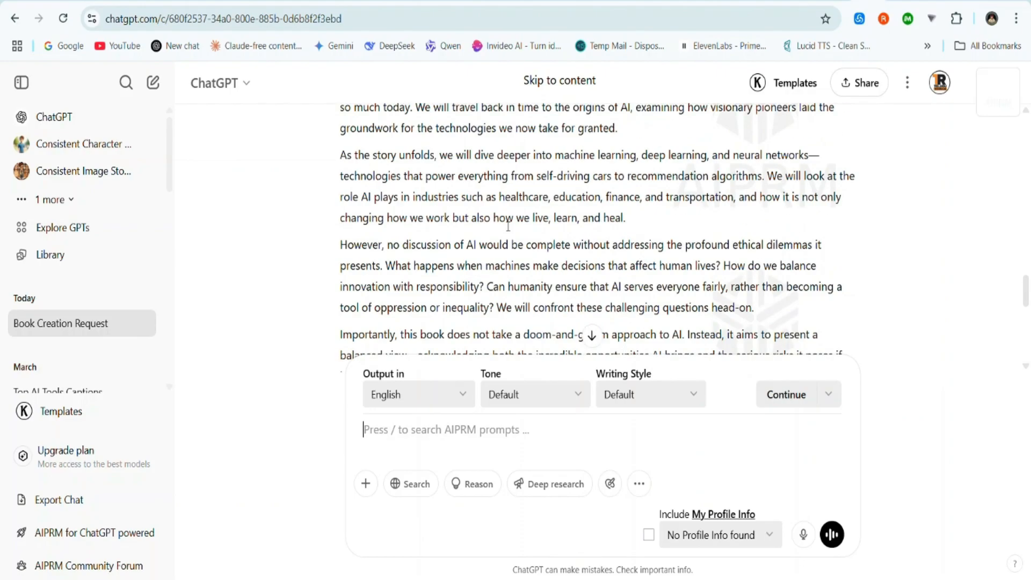
pyautogui.scroll(5, 510, 232)
pyautogui.scroll(-1, 511, 232)
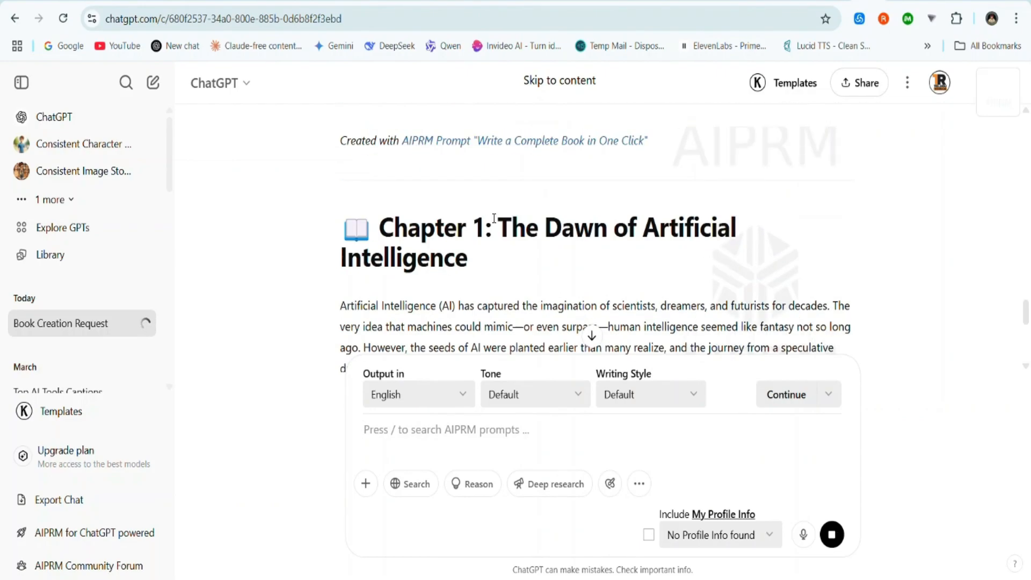
pyautogui.scroll(-6, 497, 241)
pyautogui.scroll(3, 499, 258)
pyautogui.scroll(-5, 502, 279)
pyautogui.scroll(15, 505, 298)
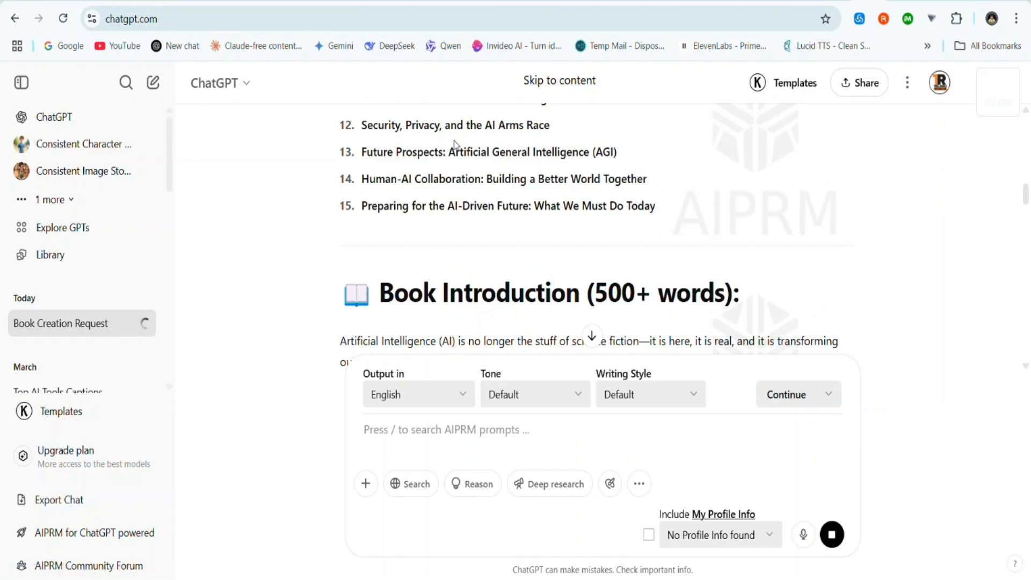
# Start a new chat and search the public AIPRM prompts for "YOUTUBE SEO".
pyautogui.click(58, 119)
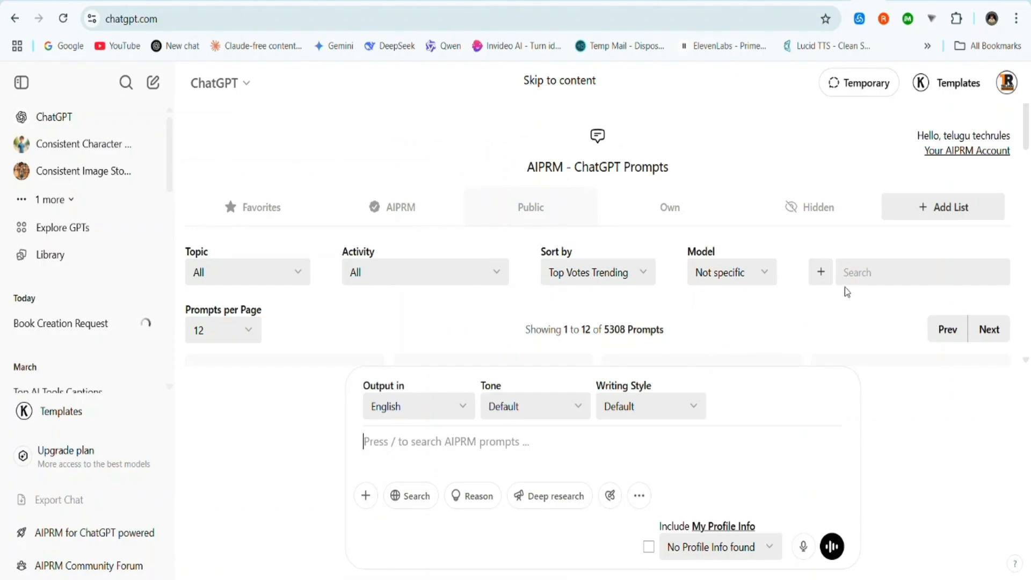
pyautogui.click(865, 277)
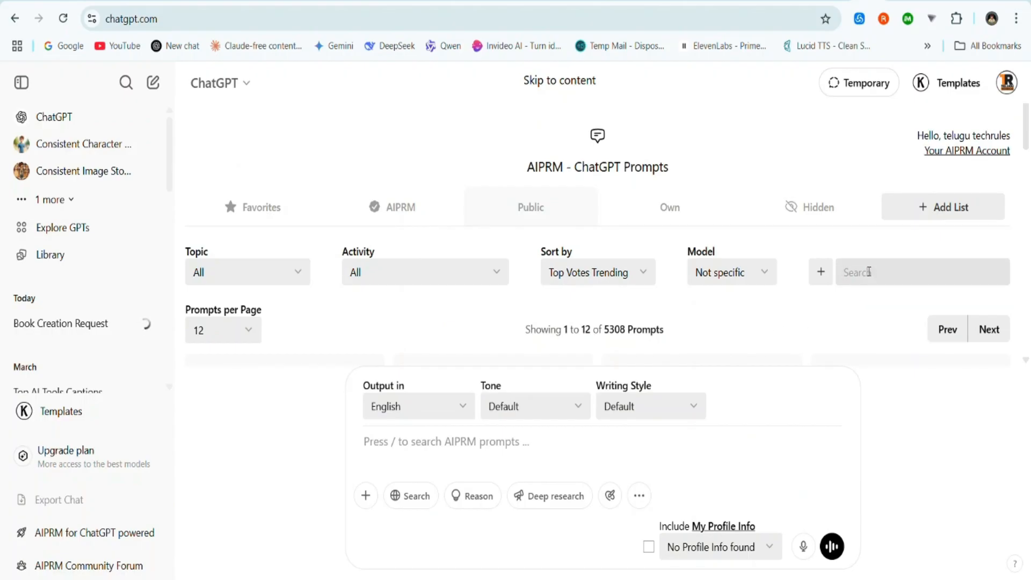
pyautogui.write('YOUTUBE SEO')
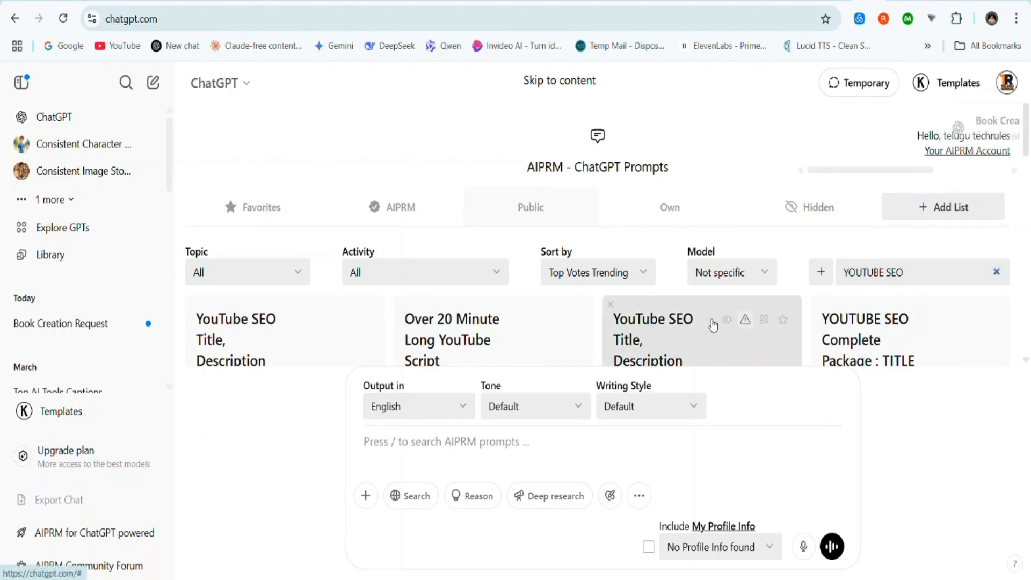
# Choose the SEO / Keywords prompt "YouTube SEO Title, Description With Tags Generator" and submit "INDIAN FREEDOM FIGHT" as the YouTube title.
pyautogui.scroll(-2, 709, 319)
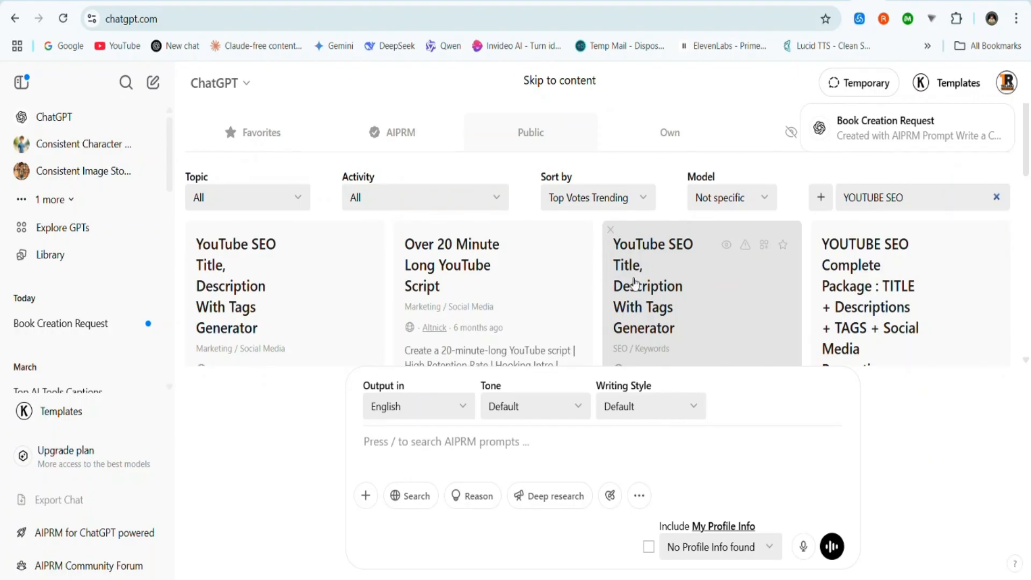
pyautogui.click(661, 310)
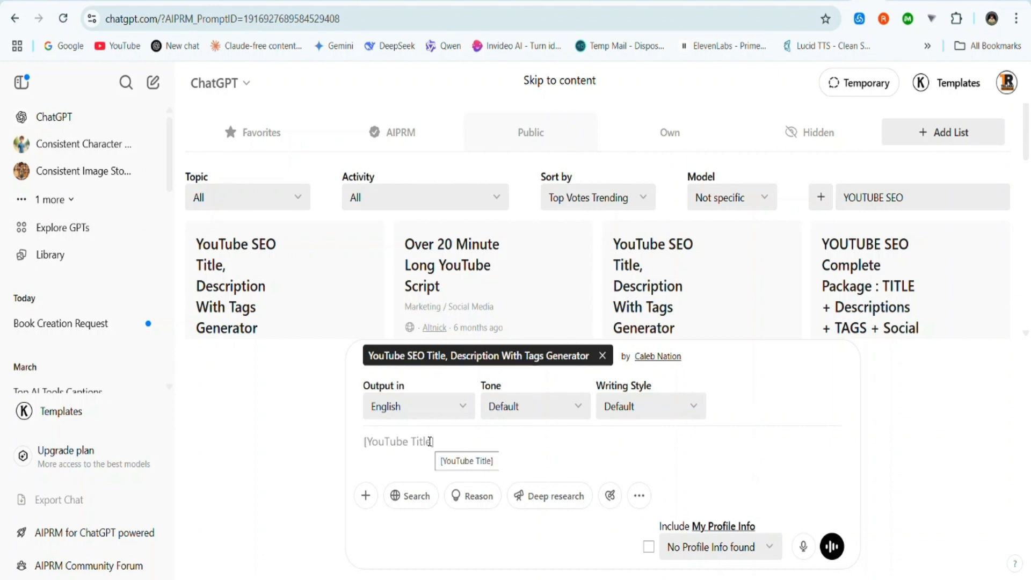
pyautogui.write('INDIAN FREEDOM FIGHT')
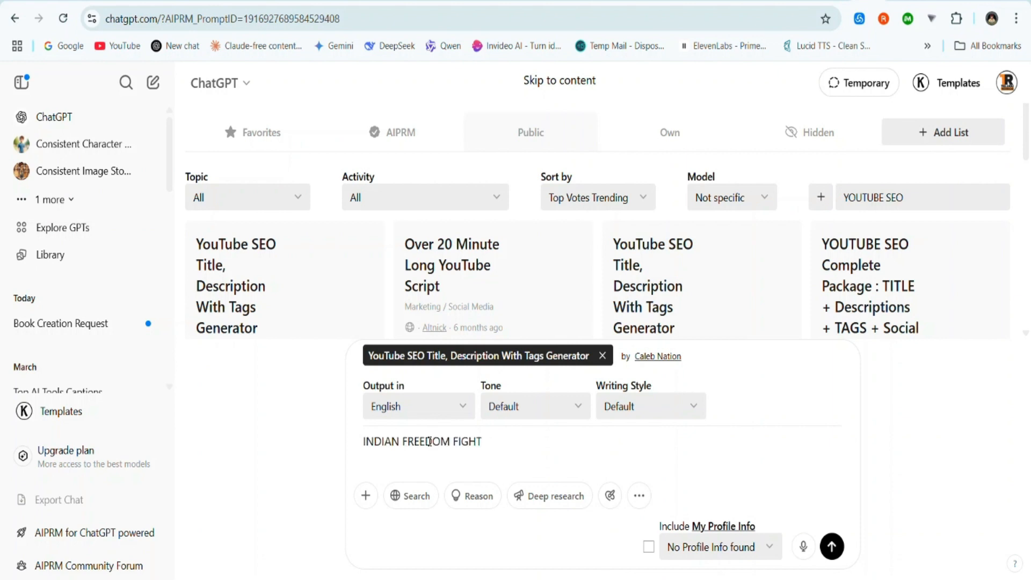
pyautogui.click(833, 547)
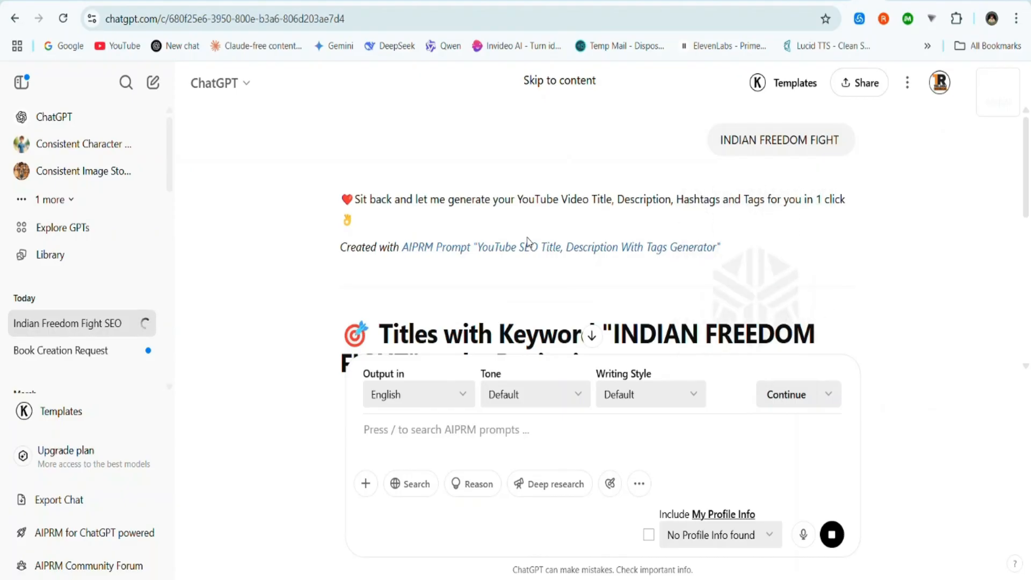
# Review the generated YouTube titles, best title pick, description, hashtags and SEO tags.
pyautogui.scroll(-3, 525, 239)
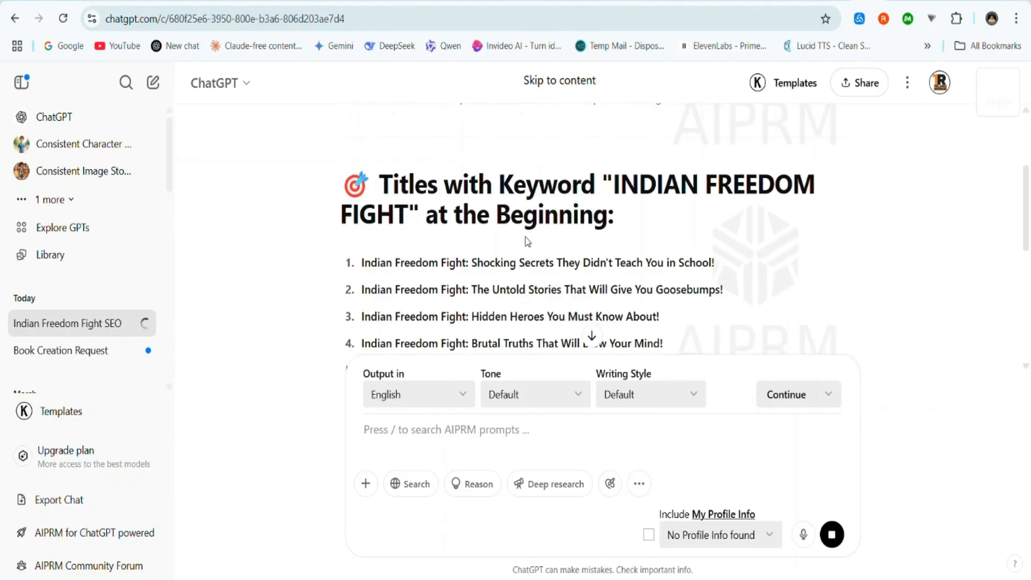
pyautogui.scroll(-3, 446, 228)
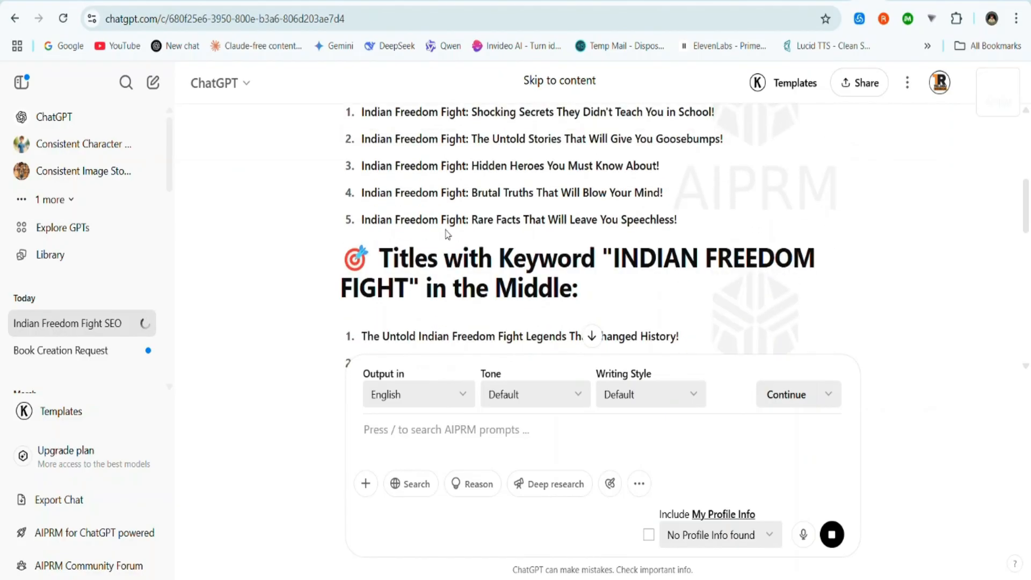
pyautogui.scroll(-5, 445, 233)
pyautogui.scroll(-4, 446, 234)
pyautogui.scroll(-1, 445, 233)
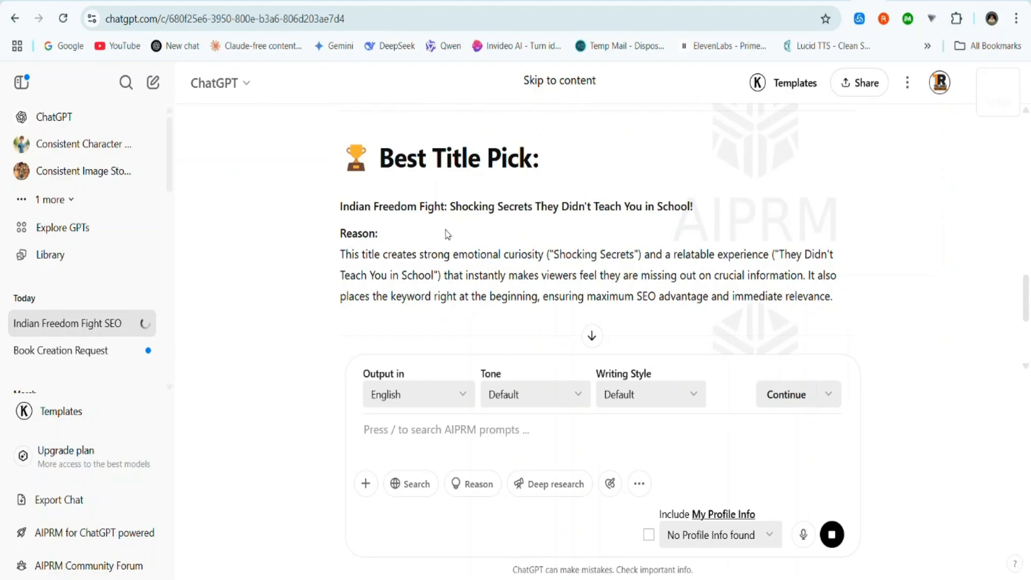
pyautogui.scroll(-4, 446, 234)
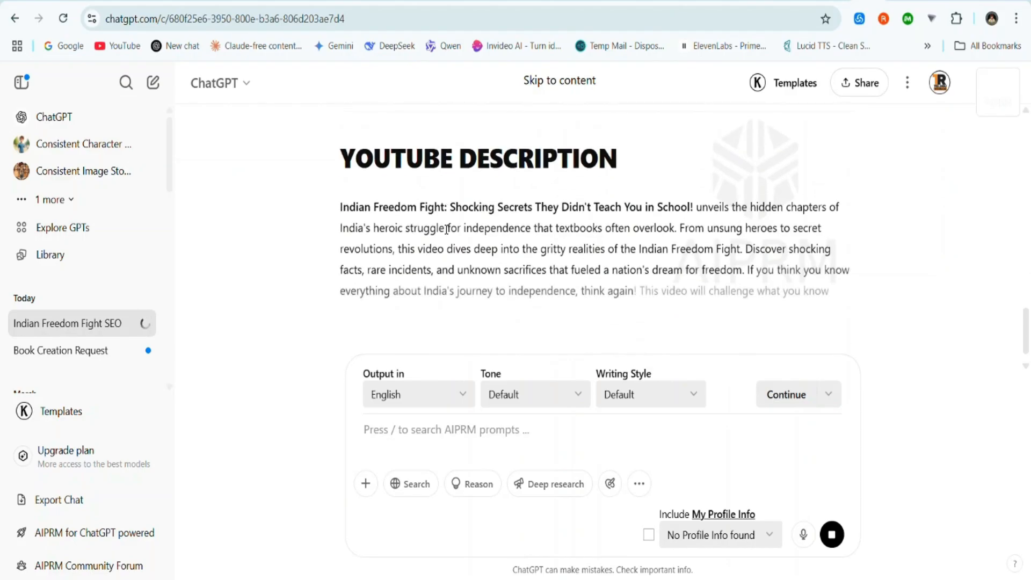
pyautogui.scroll(-1, 446, 229)
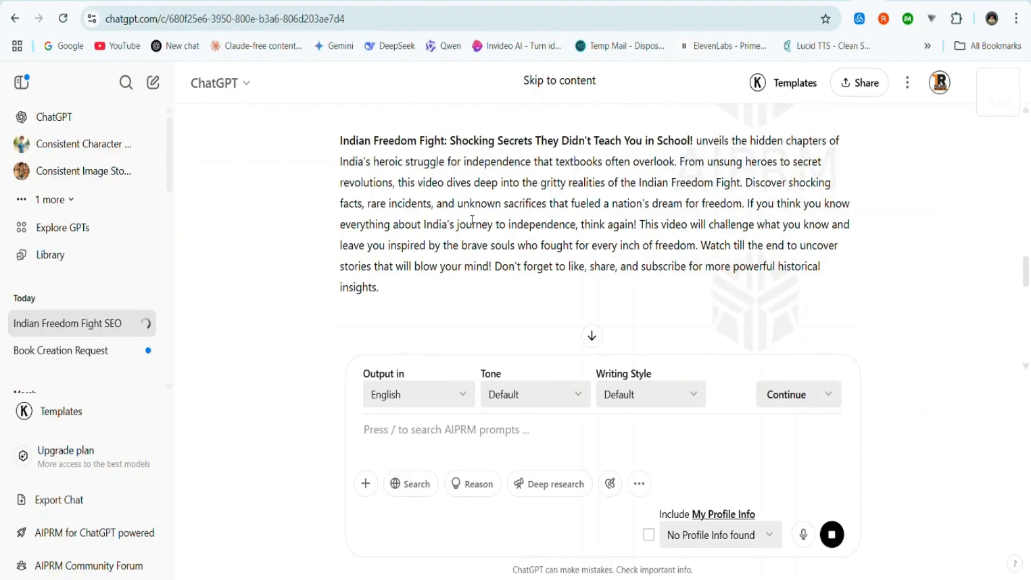
pyautogui.scroll(-3, 372, 209)
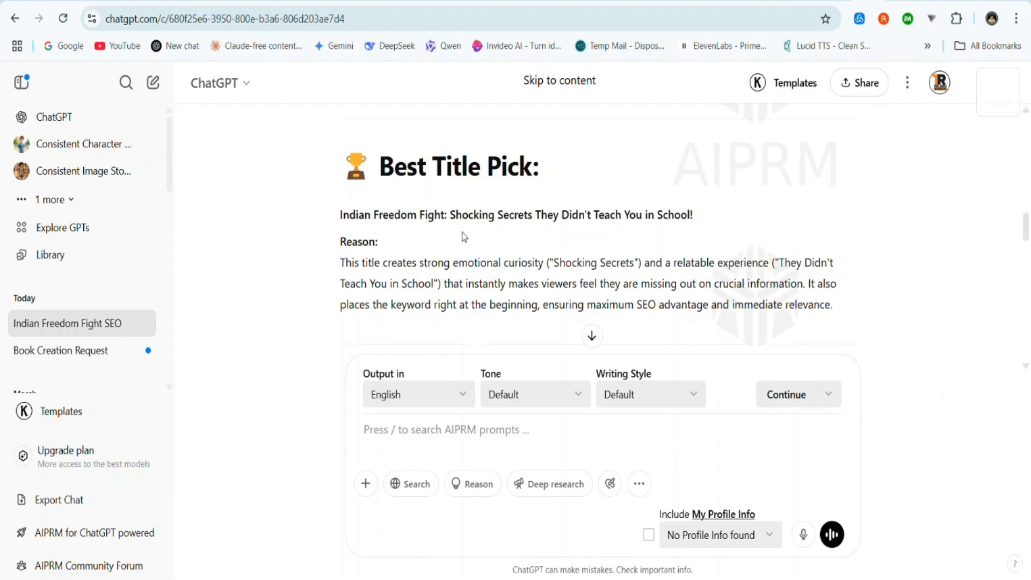
pyautogui.scroll(-12, 464, 237)
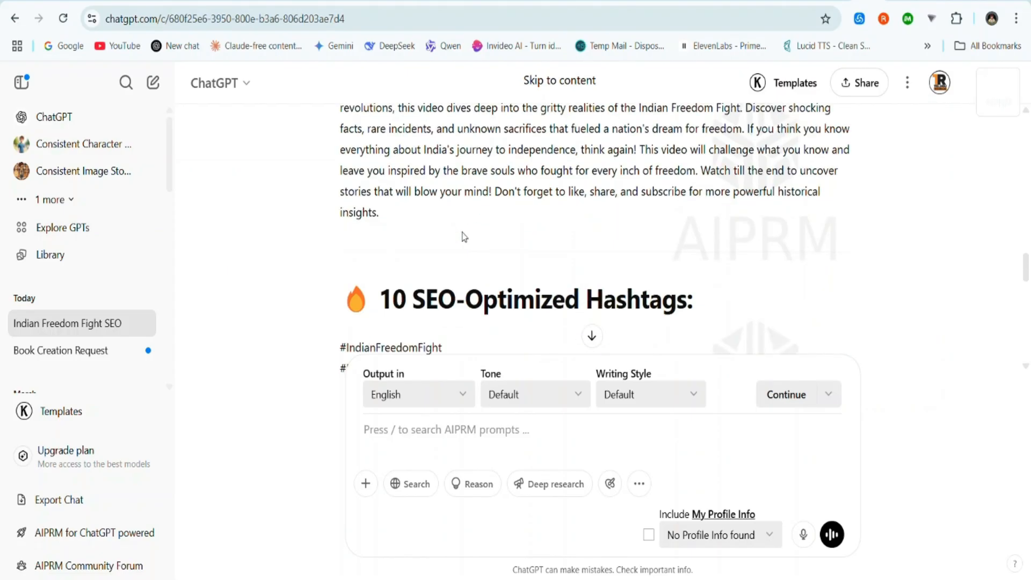
pyautogui.scroll(5, 464, 237)
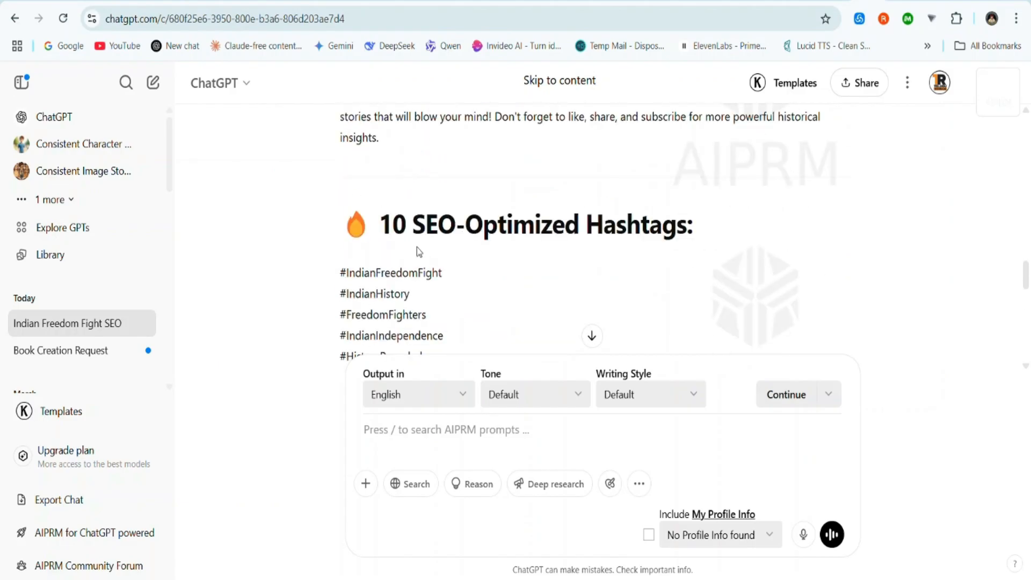
pyautogui.scroll(3, 417, 247)
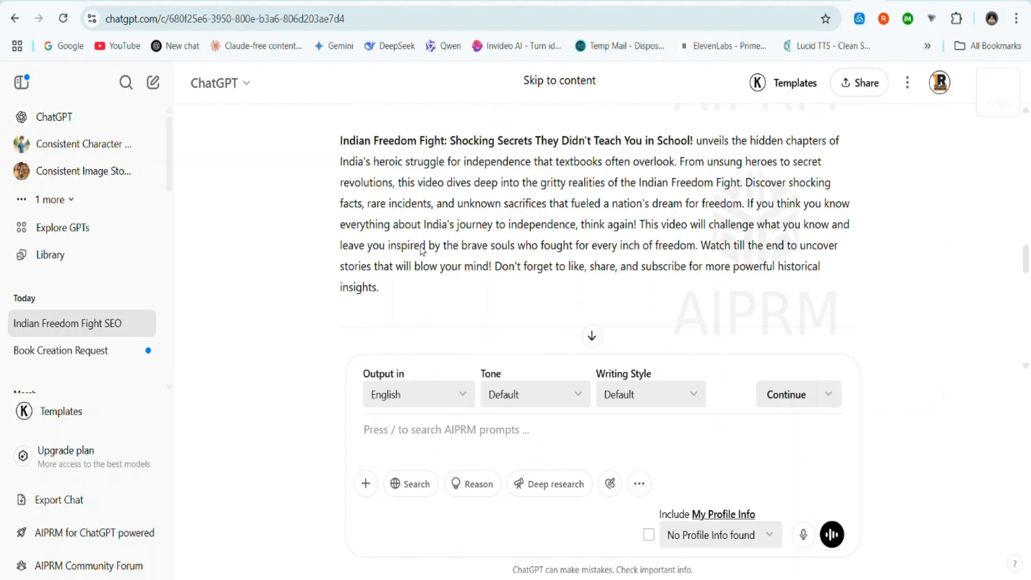
pyautogui.scroll(-4, 421, 243)
pyautogui.scroll(-10, 421, 242)
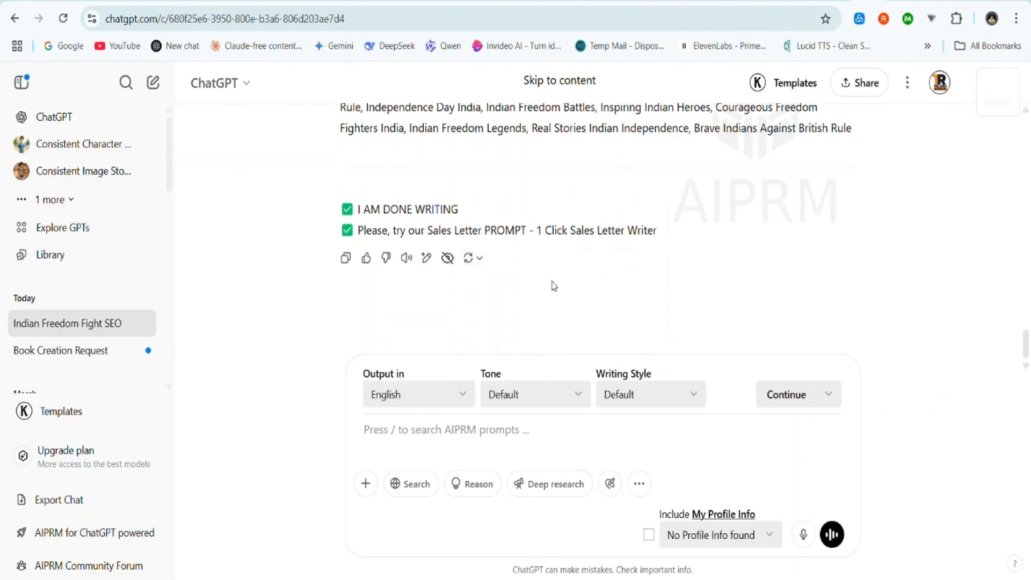
pyautogui.scroll(3, 553, 281)
pyautogui.scroll(4, 552, 280)
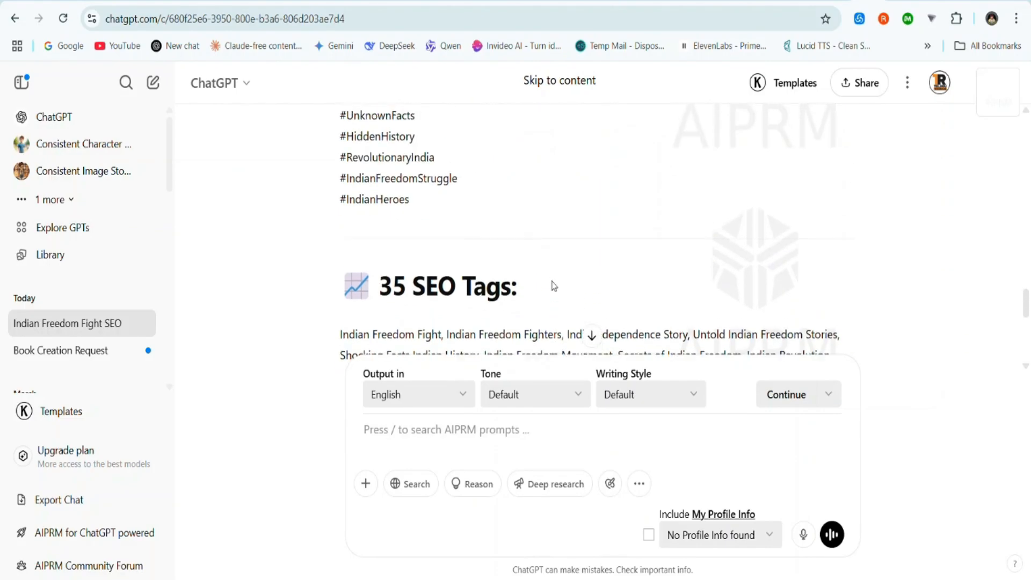
pyautogui.scroll(15, 552, 286)
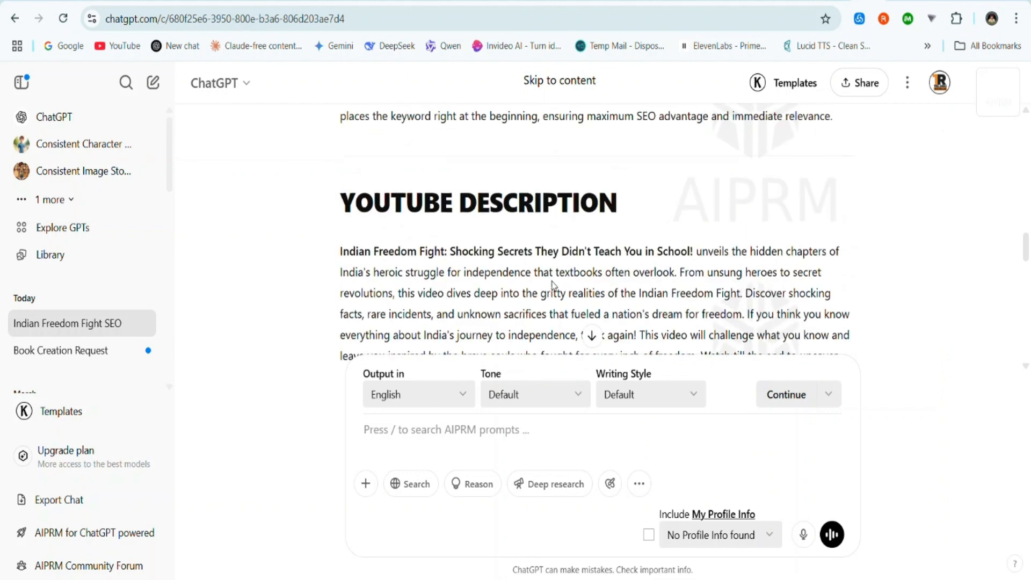
# Return to a new chat and browse the prompt templates listed for "YOUTUBE SEO".
pyautogui.click(60, 117)
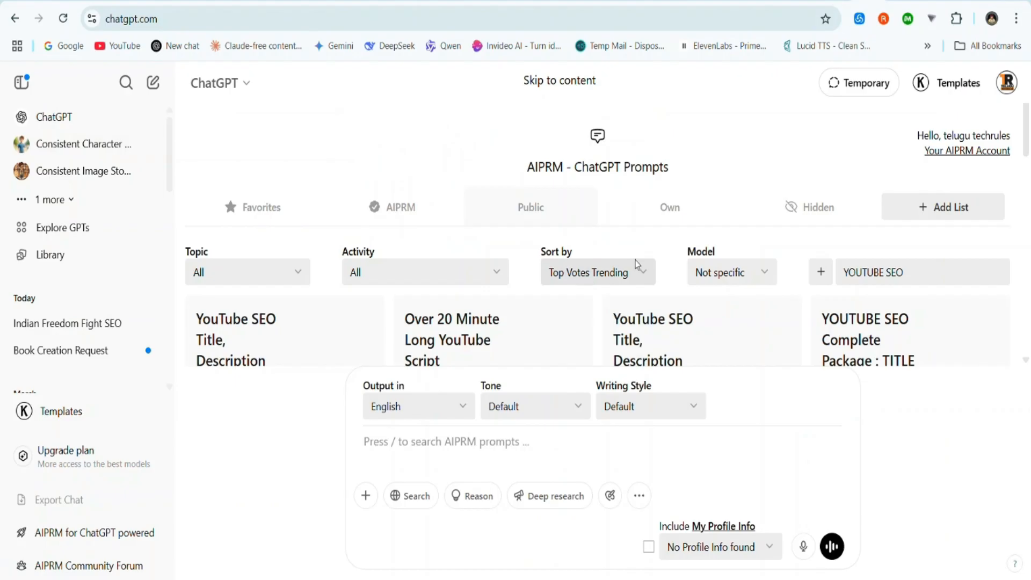
pyautogui.scroll(-2, 632, 183)
pyautogui.scroll(2, 606, 250)
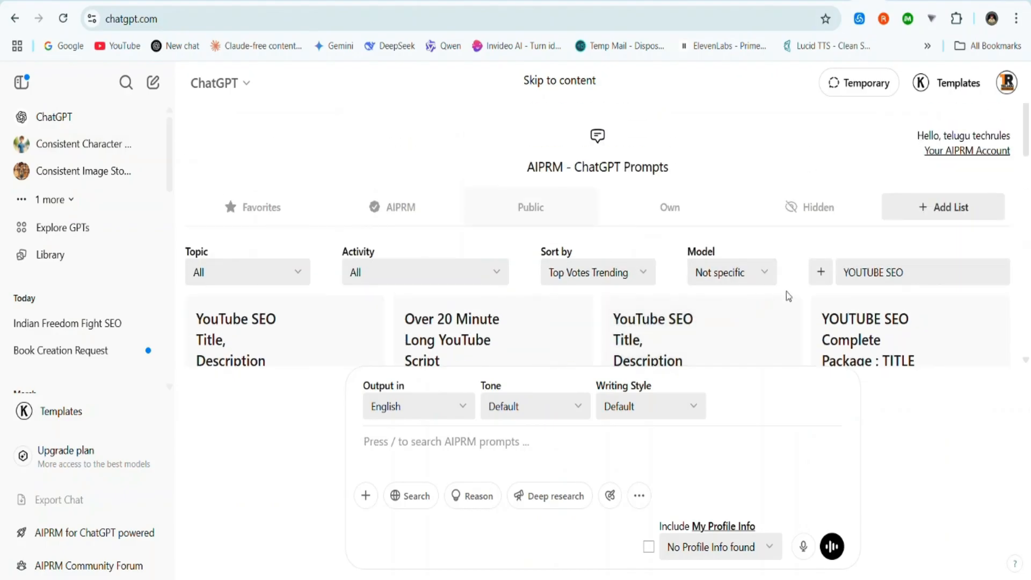
pyautogui.scroll(-4, 675, 289)
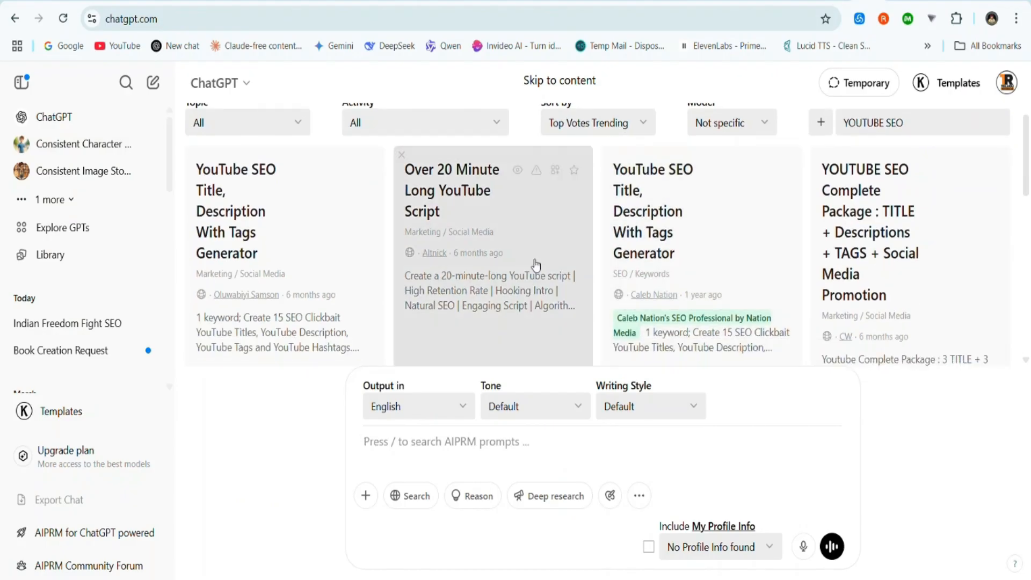
pyautogui.scroll(-5, 535, 264)
pyautogui.scroll(-3, 535, 265)
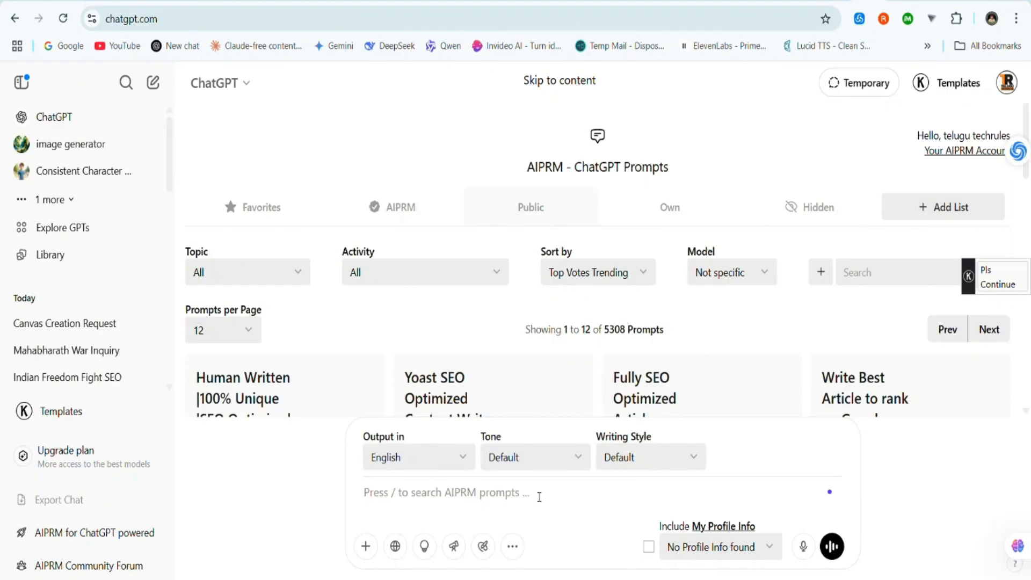
# Submit the prompt "create loan emi tool" and look through the generated Python code and its explanation.
pyautogui.write('create loan emi tool')
pyautogui.press('Return')
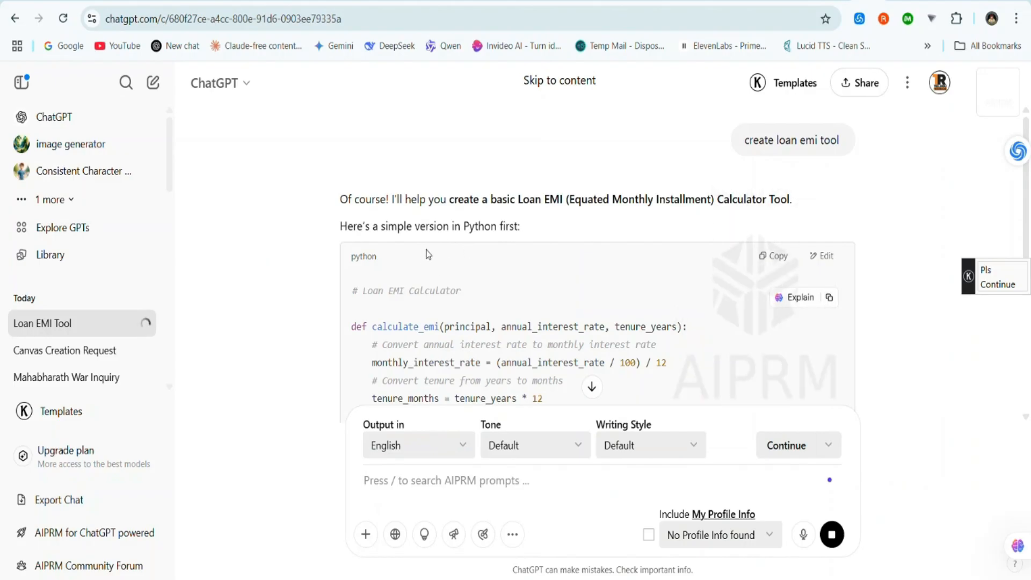
pyautogui.scroll(-3, 427, 253)
pyautogui.scroll(-5, 424, 263)
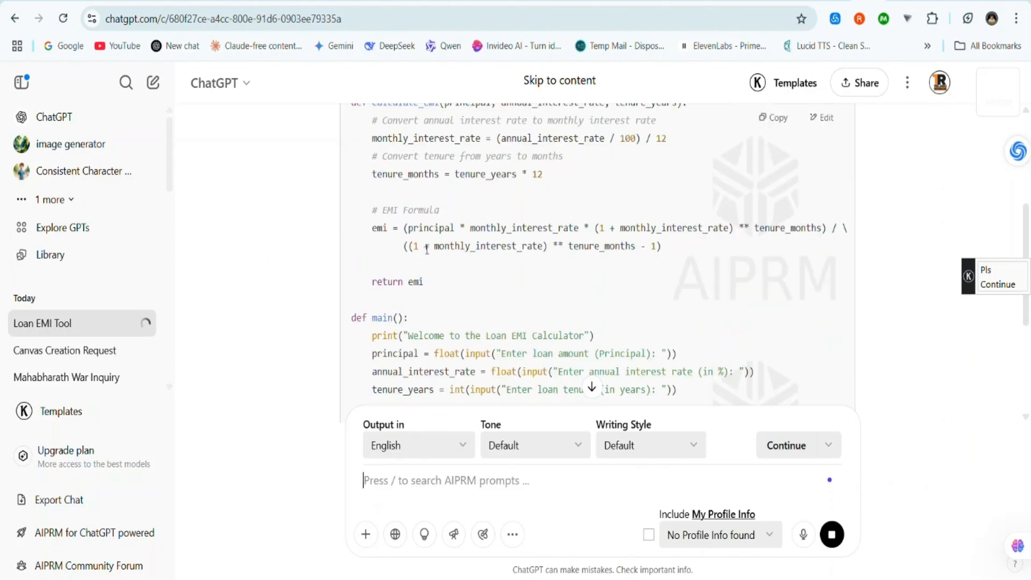
pyautogui.scroll(-3, 420, 277)
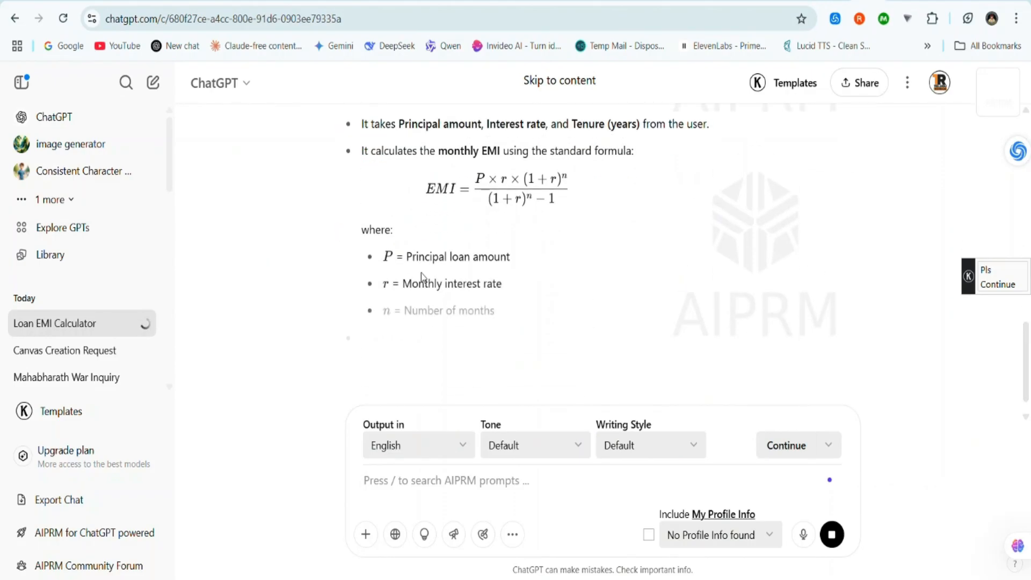
pyautogui.scroll(15, 558, 310)
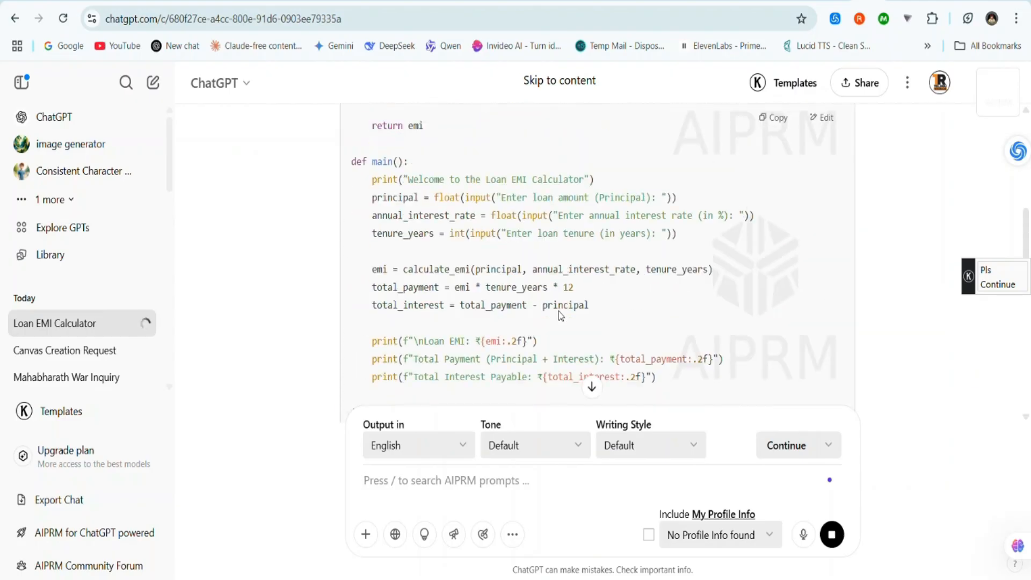
pyautogui.scroll(2, 542, 303)
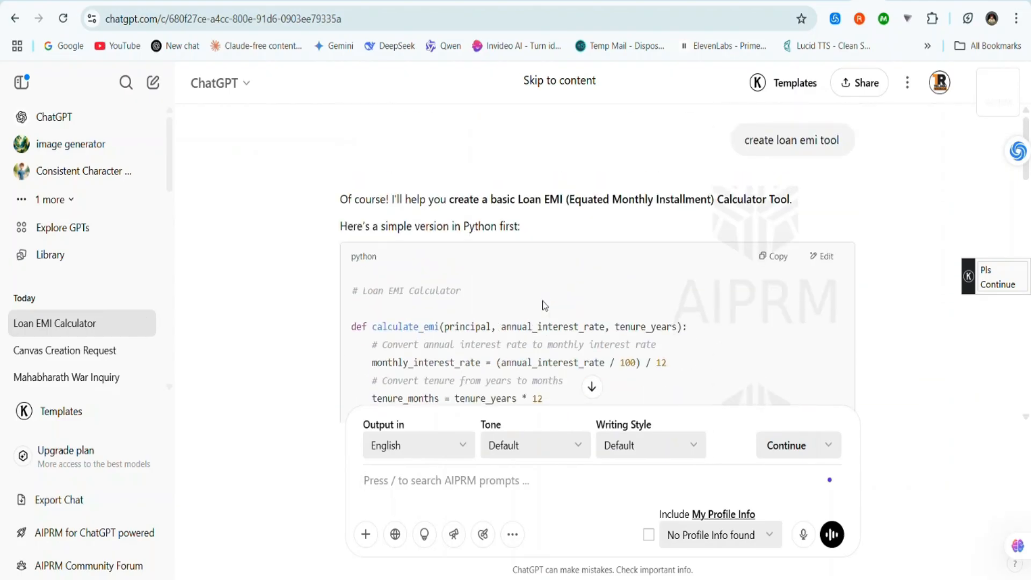